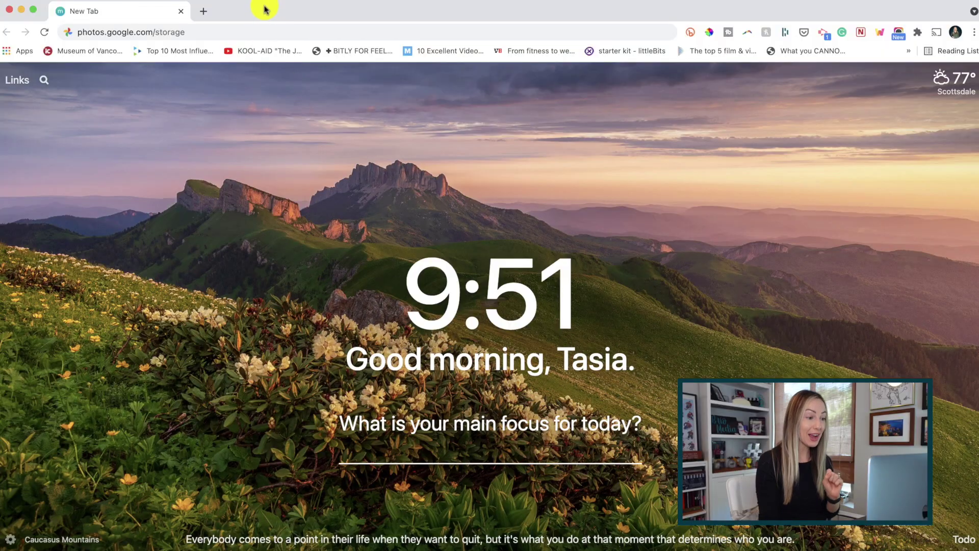
Load photos.google.com/storage in Chrome, showing 14.8 GB of 17 GB used
{"action": "left_click", "coordinate": [268, 31]}
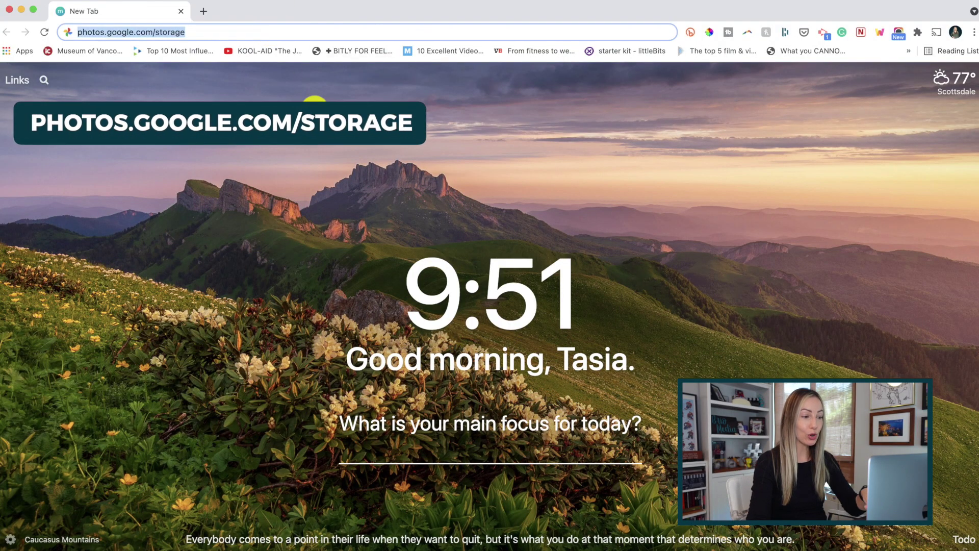
{"action": "key", "text": "Return"}
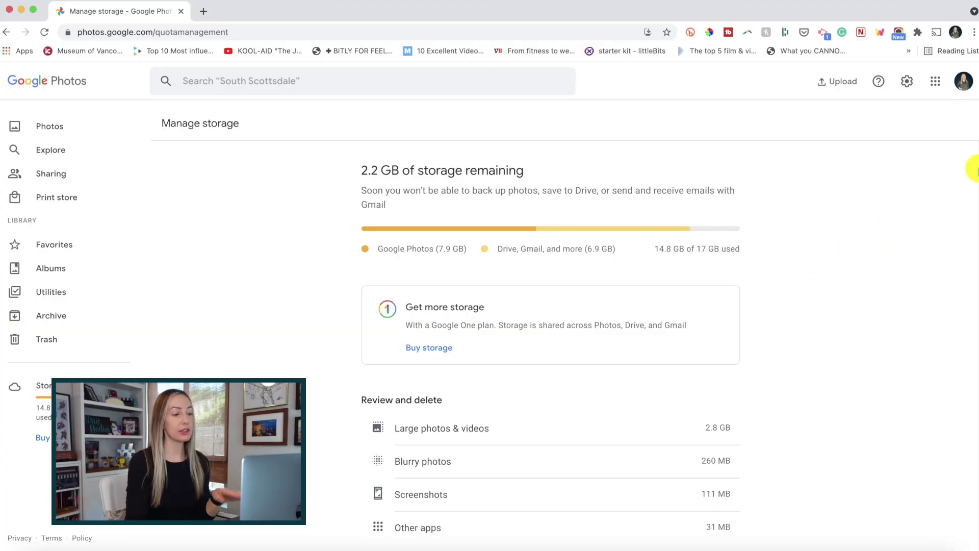
Scroll down to the Review and delete categories and Other suggestions sections
{"action": "scroll", "coordinate": [975, 169], "scroll_direction": "down", "scroll_amount": 3}
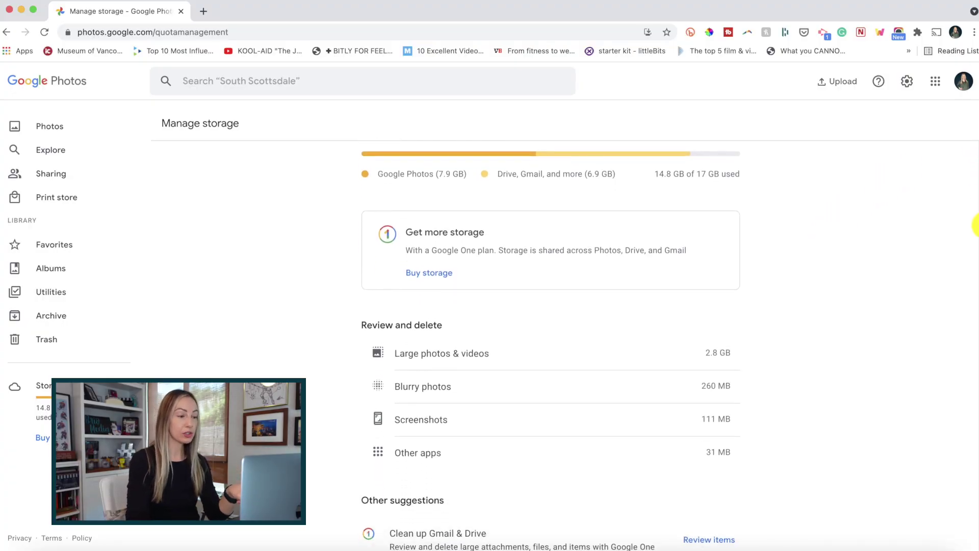
{"action": "scroll", "coordinate": [975, 229], "scroll_direction": "down", "scroll_amount": 3}
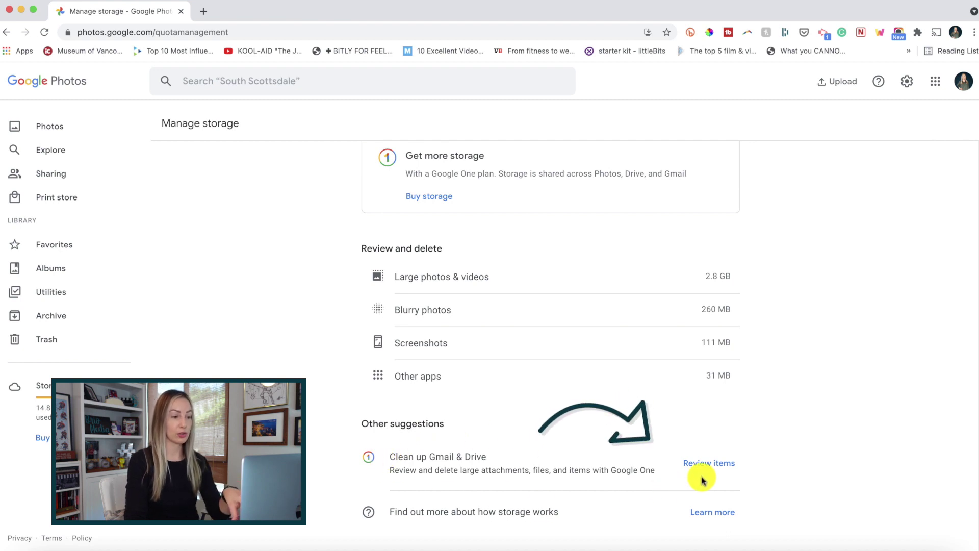
{"action": "left_click", "coordinate": [724, 463]}
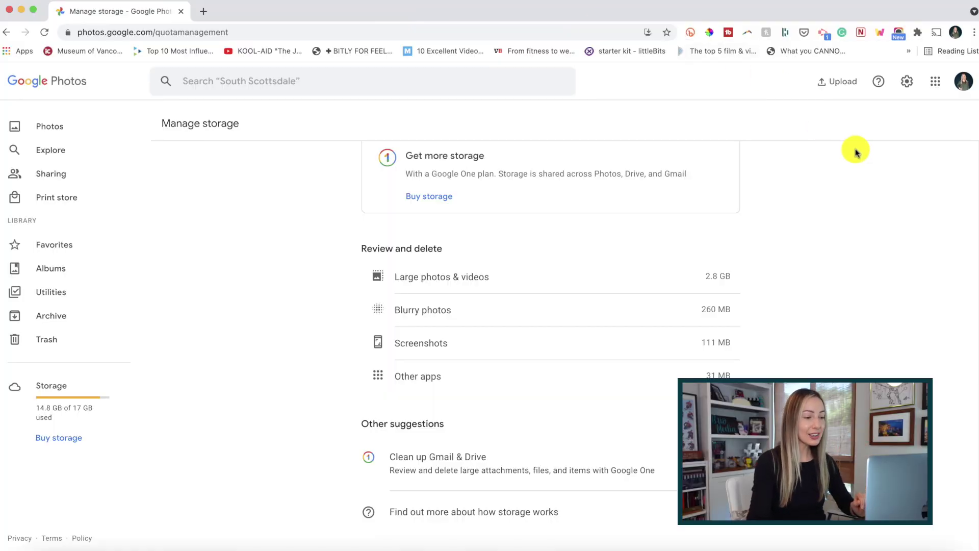
In Settings, switch the photo and video upload size from Original quality to Storage saver
{"action": "left_click", "coordinate": [906, 87]}
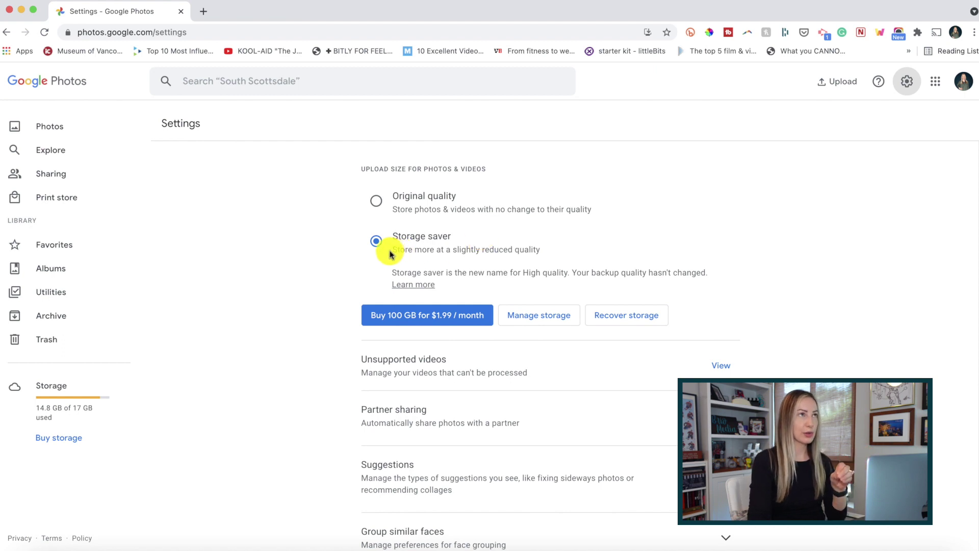
{"action": "left_click", "coordinate": [564, 251]}
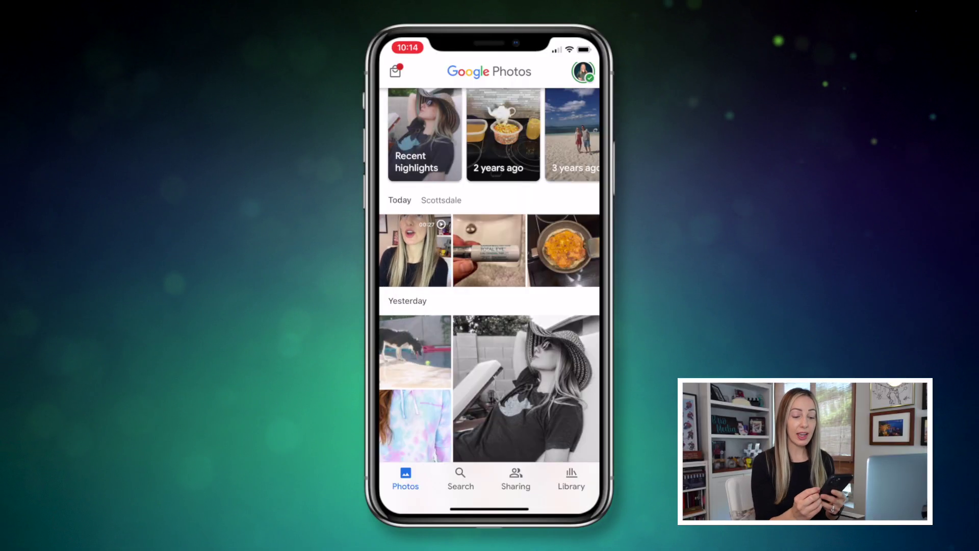
Go through the profile avatar menu to the app's Settings screen and Back up & sync
{"action": "left_click", "coordinate": [583, 71]}
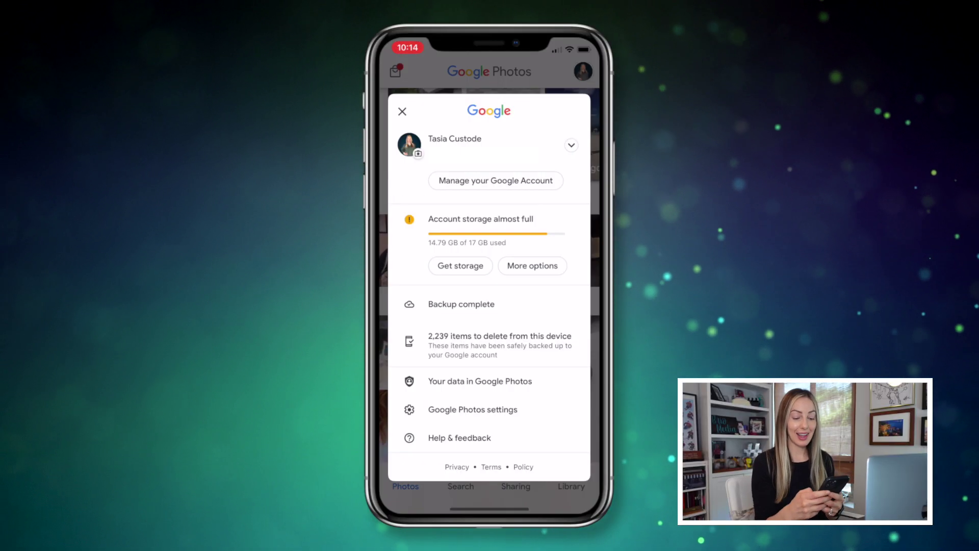
{"action": "left_click", "coordinate": [444, 410]}
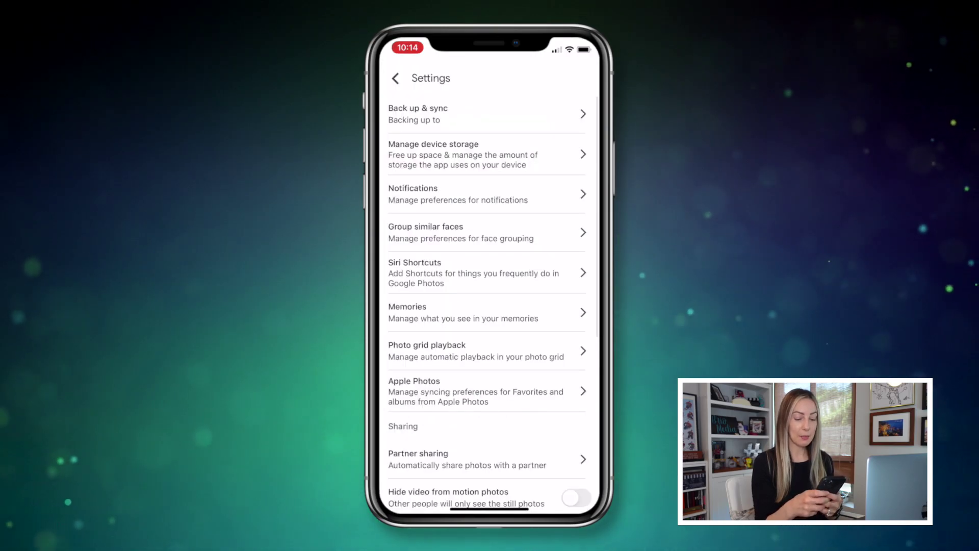
{"action": "left_click", "coordinate": [463, 109]}
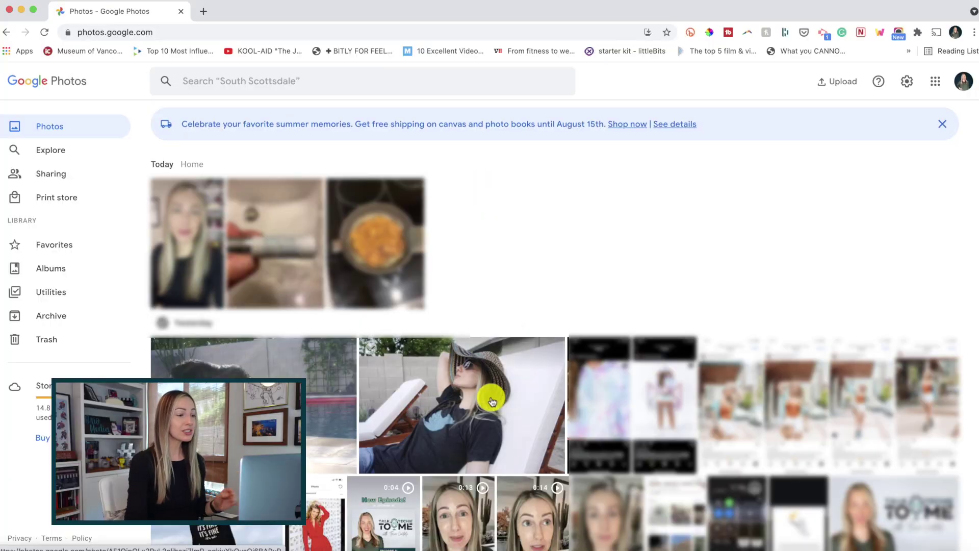
Open the woman-in-hat photo from the library timeline in the viewer
{"action": "left_click", "coordinate": [492, 401]}
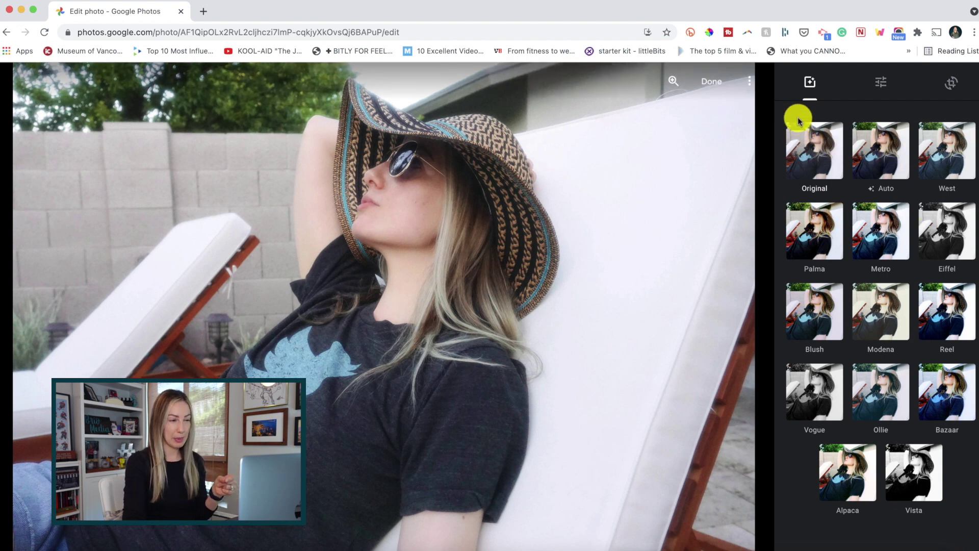
In the Adjust panel, nudge Blacks slightly under Light, then expand the Color adjustments
{"action": "left_click", "coordinate": [883, 91]}
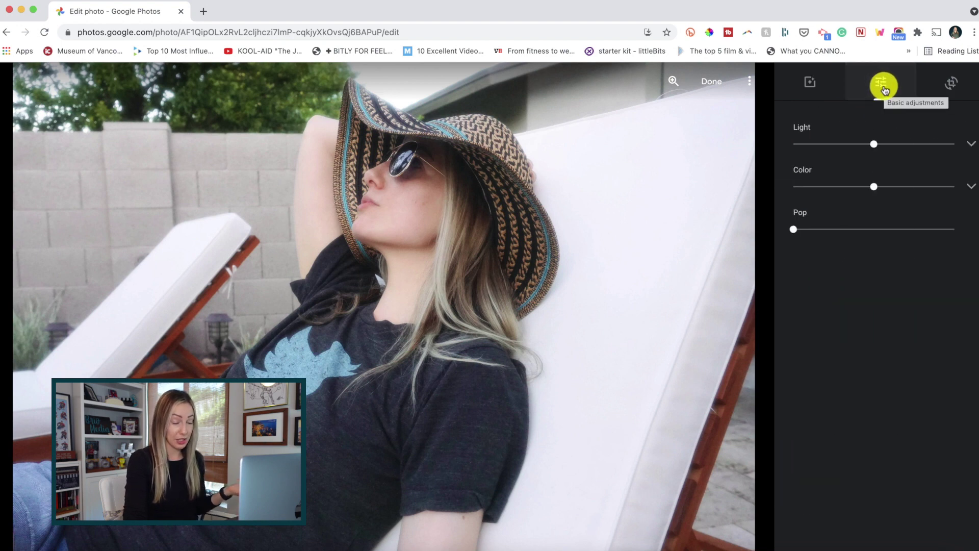
{"action": "left_click", "coordinate": [971, 145]}
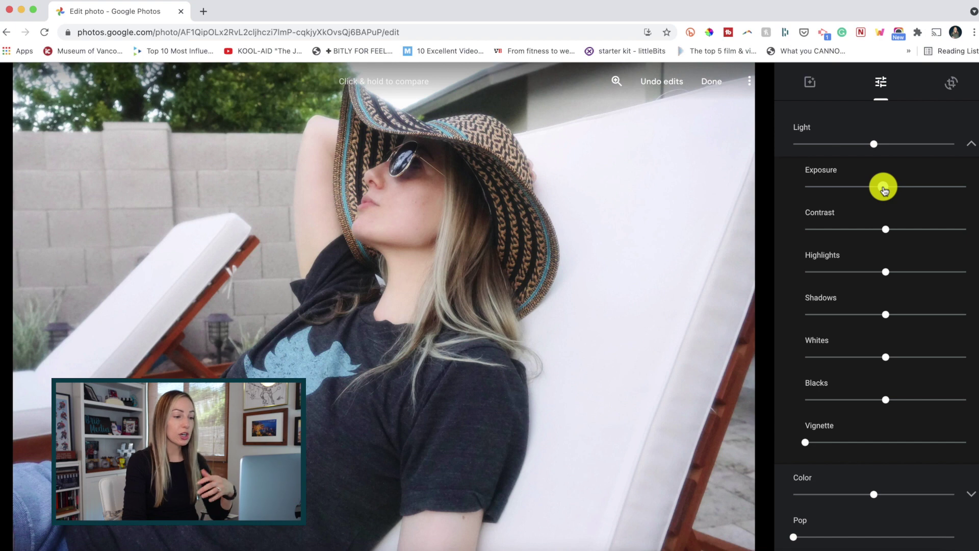
{"action": "left_click", "coordinate": [891, 400]}
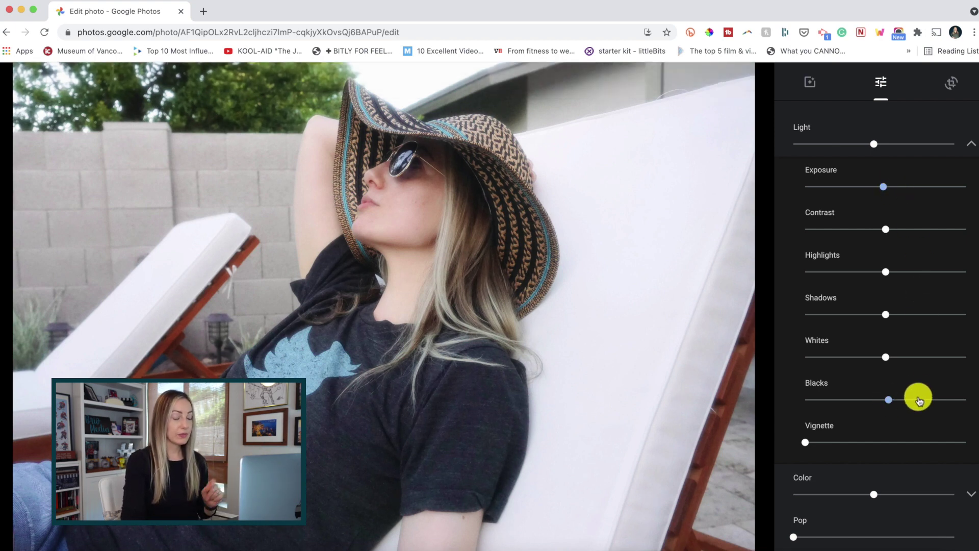
{"action": "left_click", "coordinate": [971, 145]}
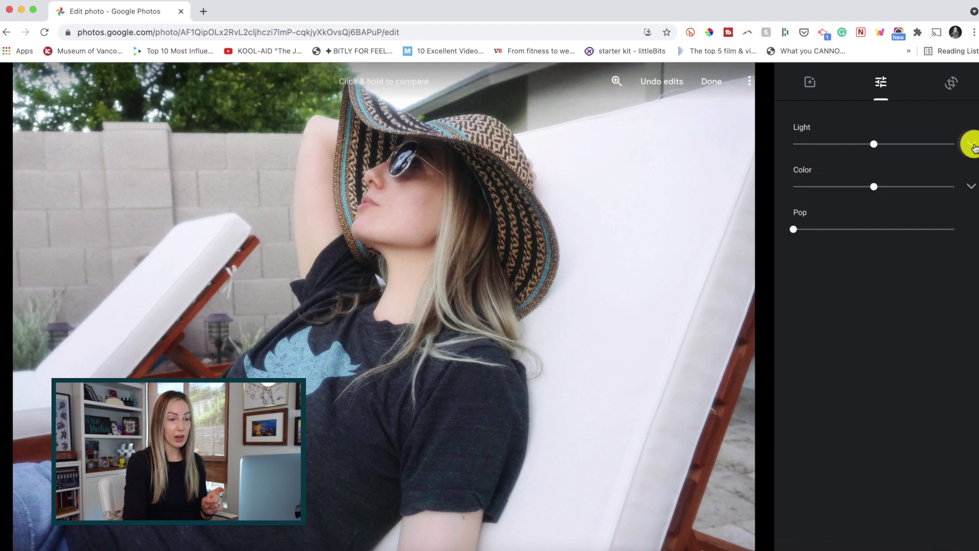
{"action": "left_click", "coordinate": [970, 186]}
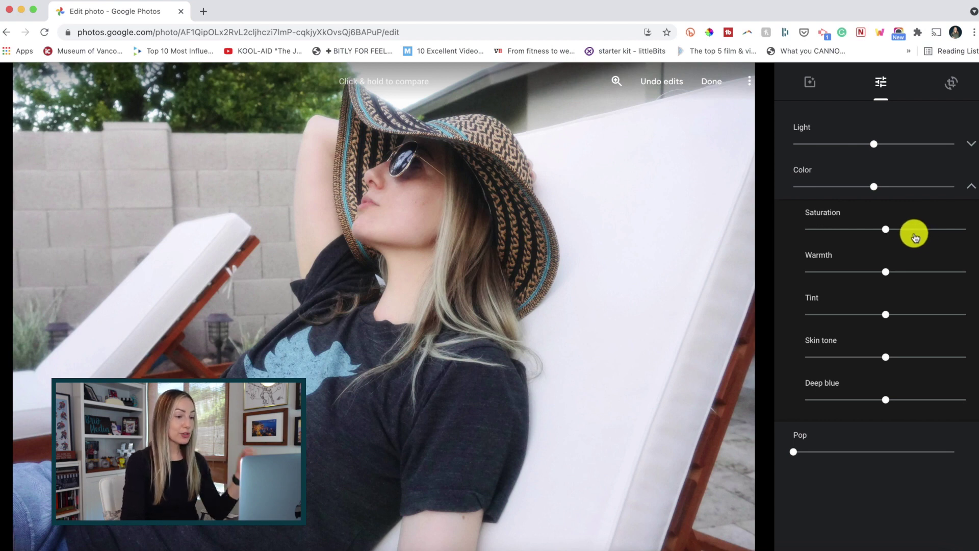
Drag Saturation to minimum and Pop to mid-track for a punchy black-and-white look
{"action": "left_click_drag", "start_coordinate": [887, 232], "coordinate": [810, 233]}
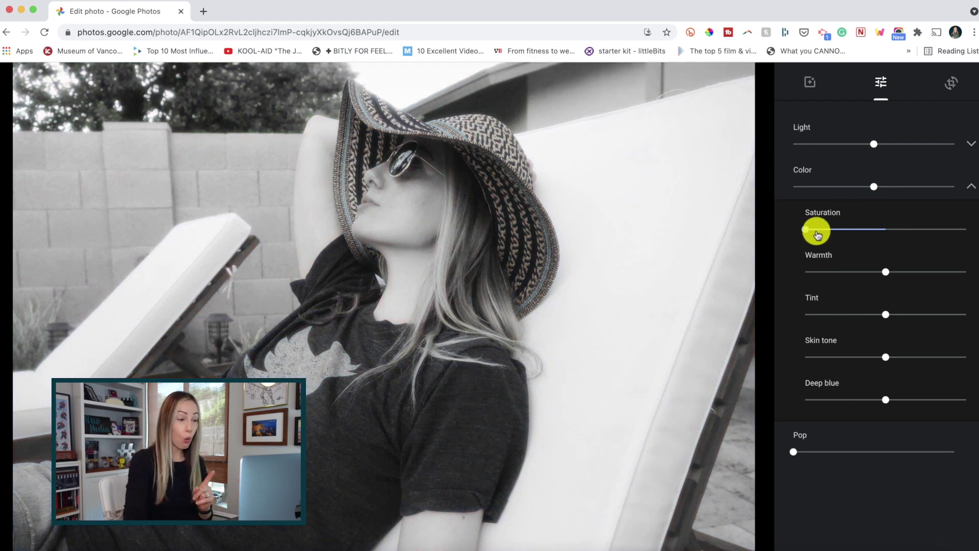
{"action": "left_click_drag", "start_coordinate": [807, 233], "coordinate": [805, 229]}
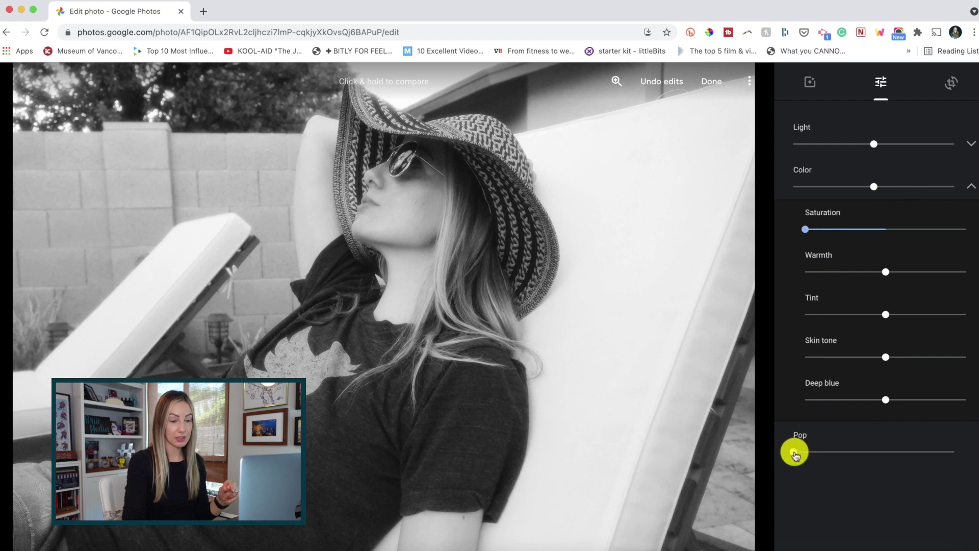
{"action": "left_click_drag", "start_coordinate": [801, 451], "coordinate": [875, 454]}
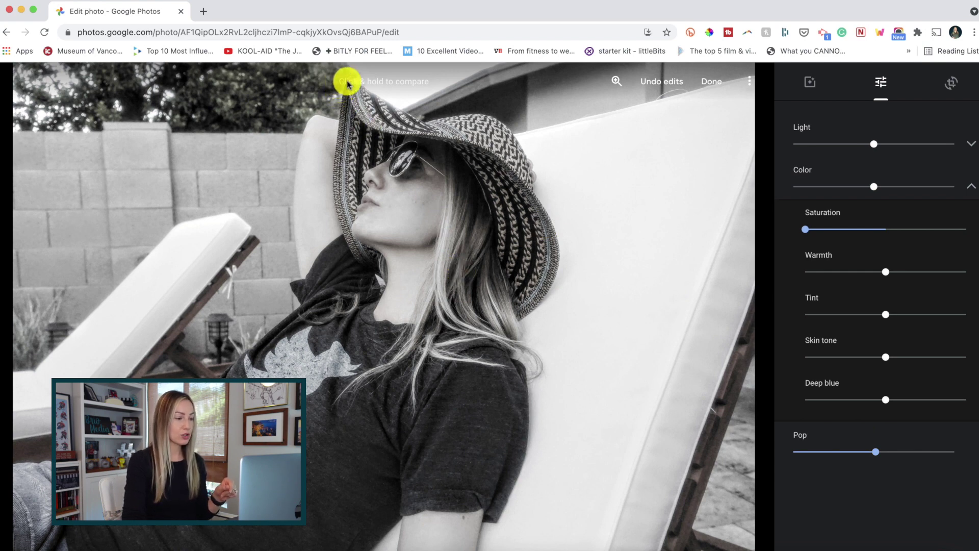
Compare the black-and-white edit against the original colour photo twice
{"action": "left_click", "coordinate": [576, 293]}
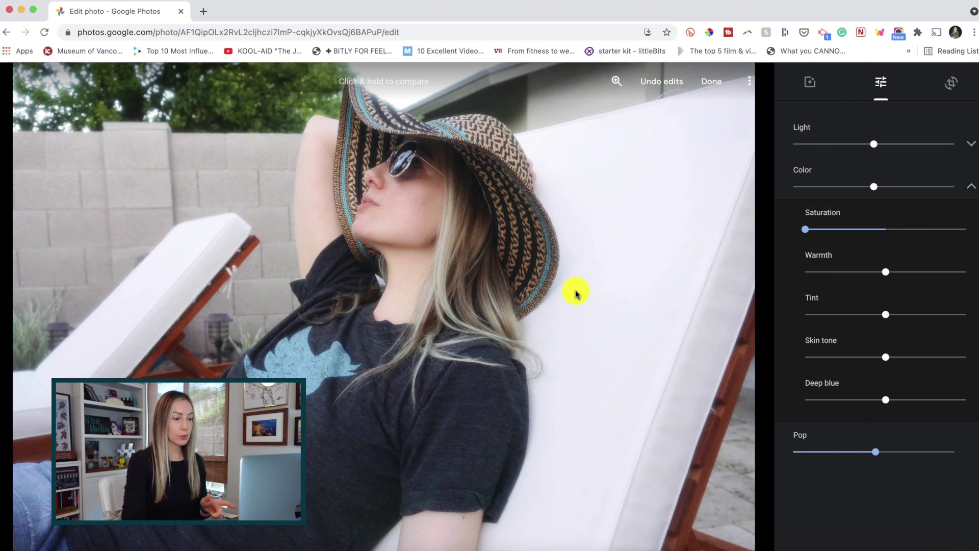
{"action": "left_click", "coordinate": [576, 293]}
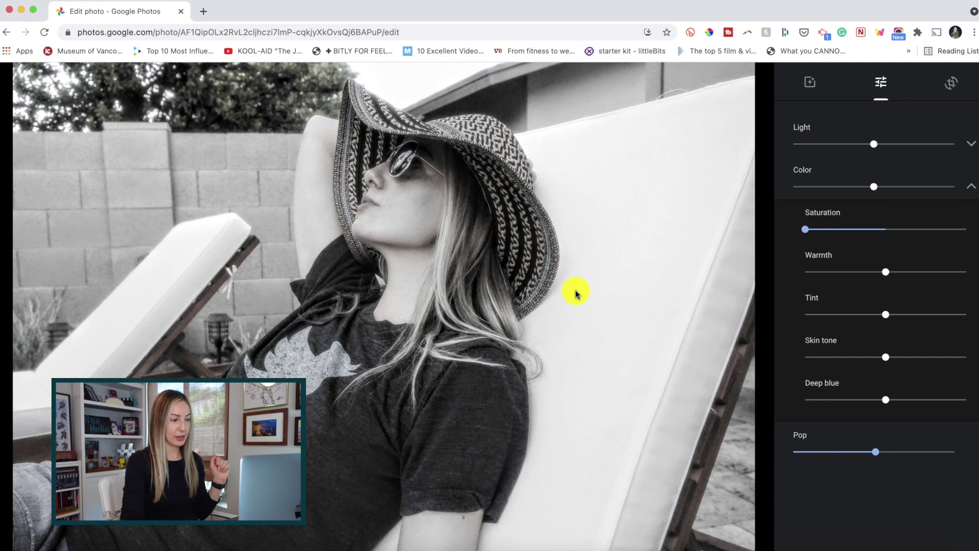
{"action": "left_click", "coordinate": [576, 293]}
{"action": "left_click", "coordinate": [576, 294]}
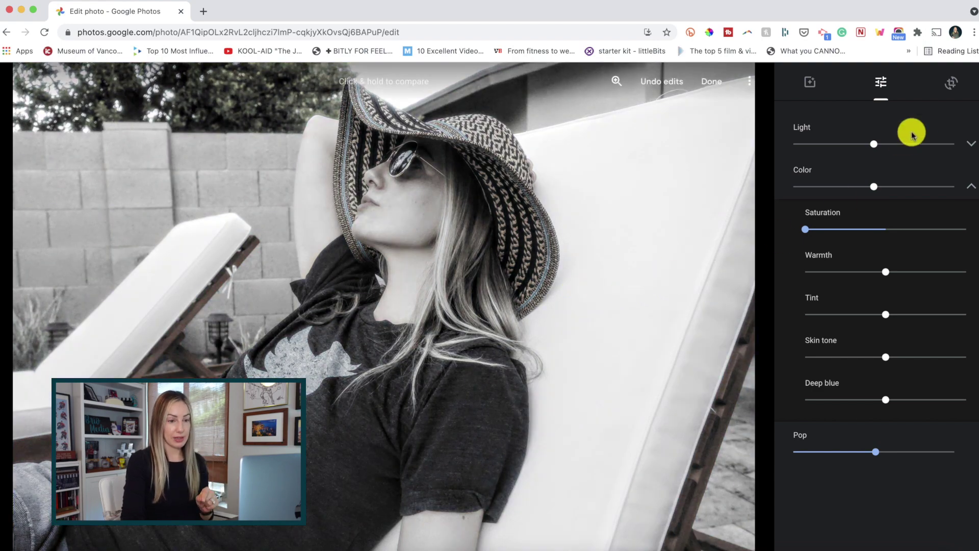
{"action": "left_click", "coordinate": [952, 84]}
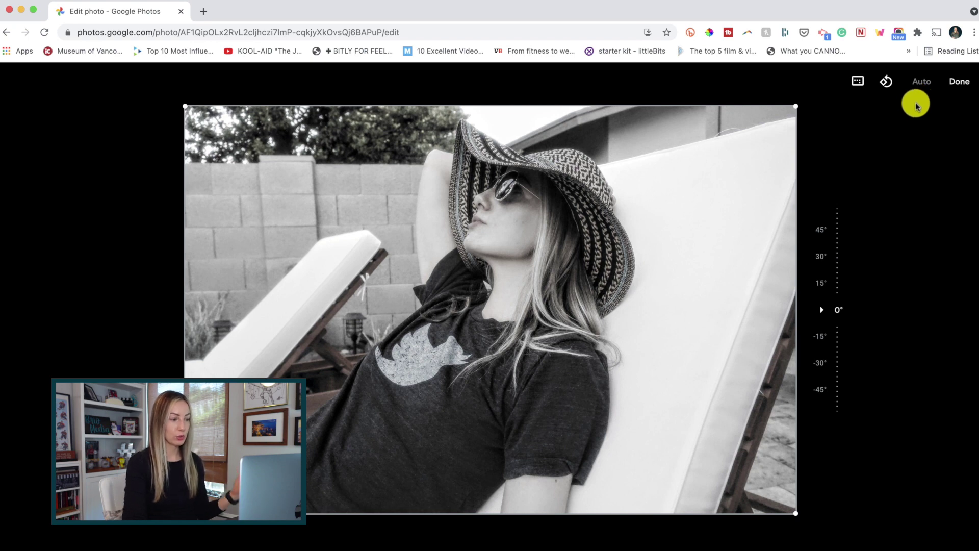
Crop the hat photo to a square, shift it right within the frame, and save
{"action": "left_click", "coordinate": [860, 83]}
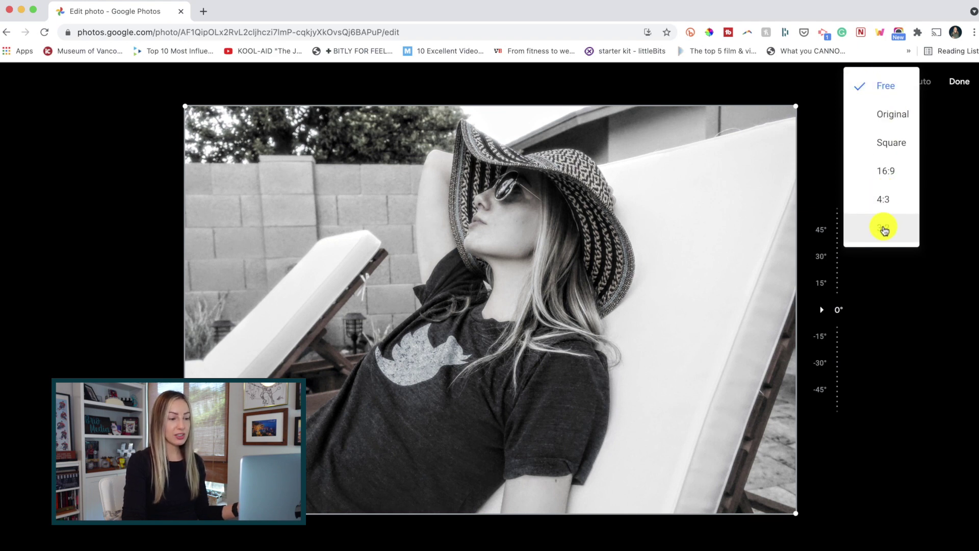
{"action": "left_click", "coordinate": [889, 145]}
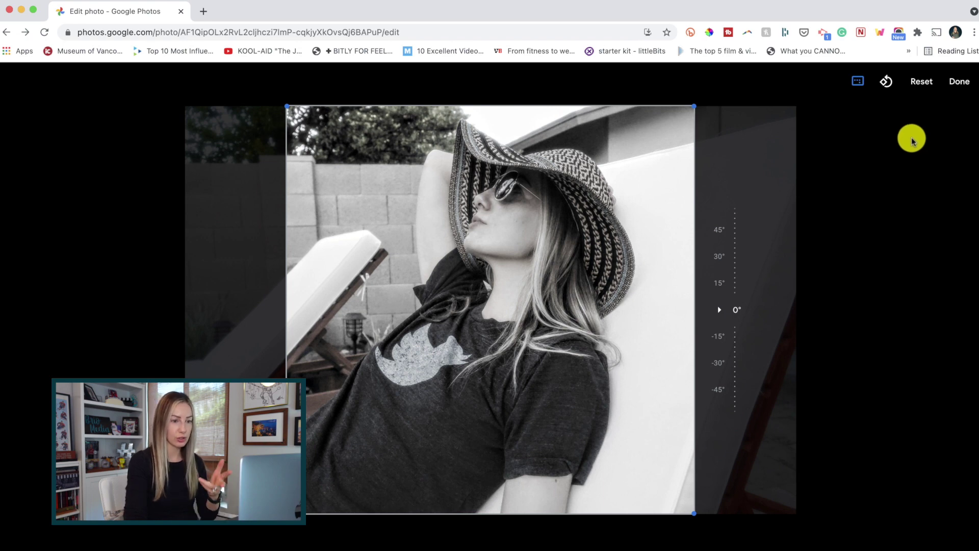
{"action": "left_click_drag", "start_coordinate": [371, 287], "coordinate": [404, 290]}
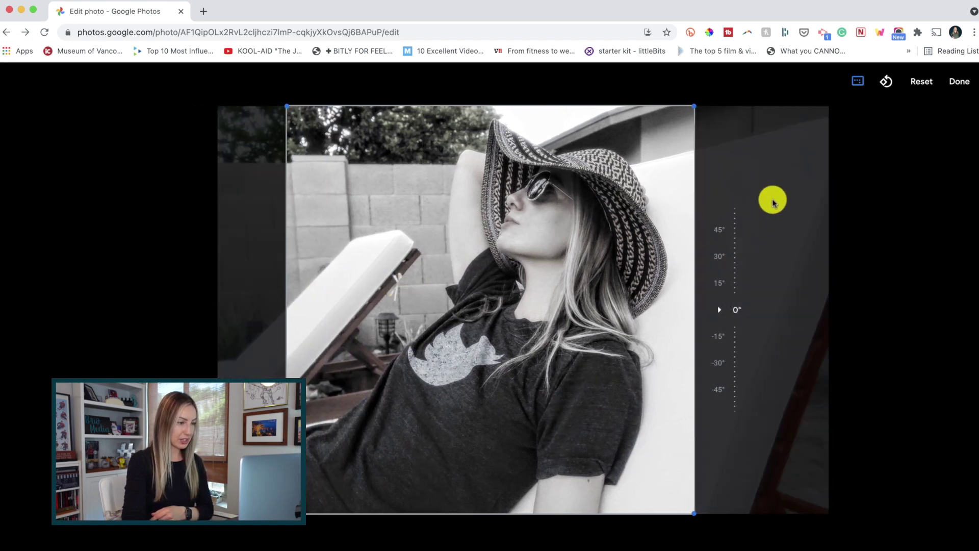
{"action": "left_click_drag", "start_coordinate": [528, 225], "coordinate": [534, 225]}
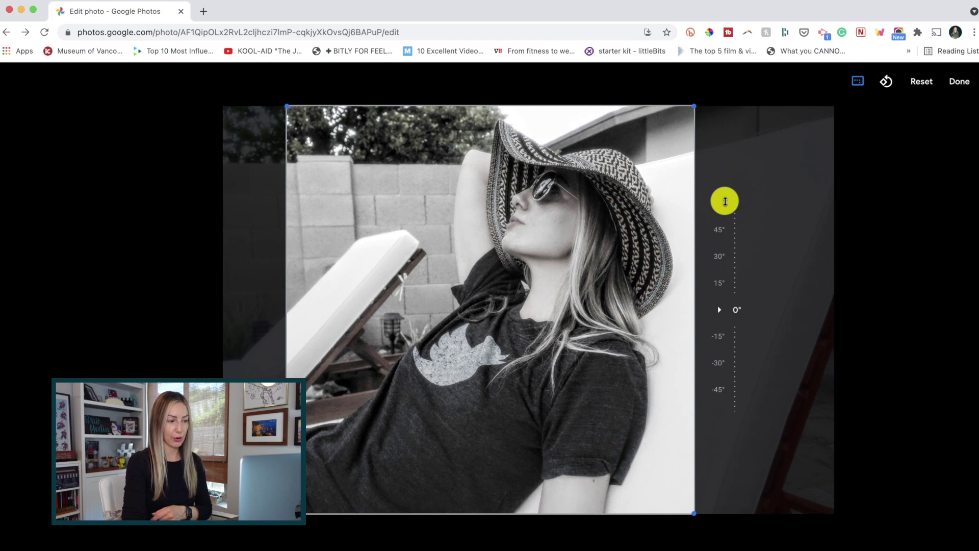
{"action": "left_click", "coordinate": [952, 82]}
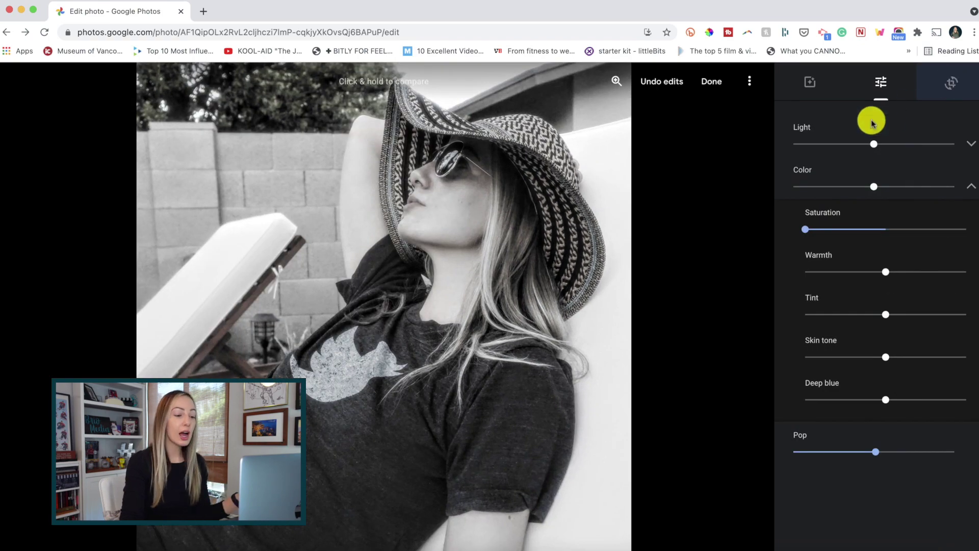
{"action": "left_click", "coordinate": [714, 82]}
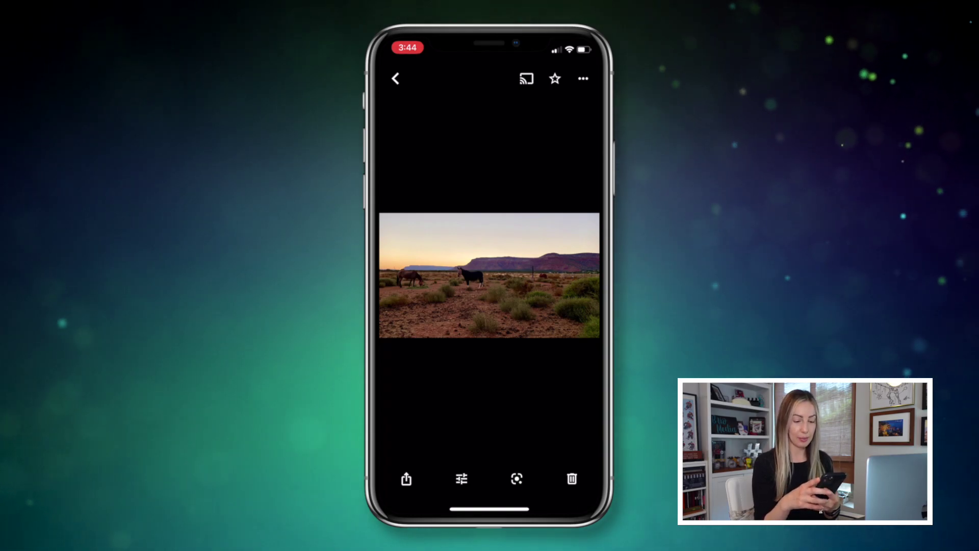
Apply Enhance to the horses photo after trying Warm and Cool, then compare with the original
{"action": "left_click", "coordinate": [462, 475]}
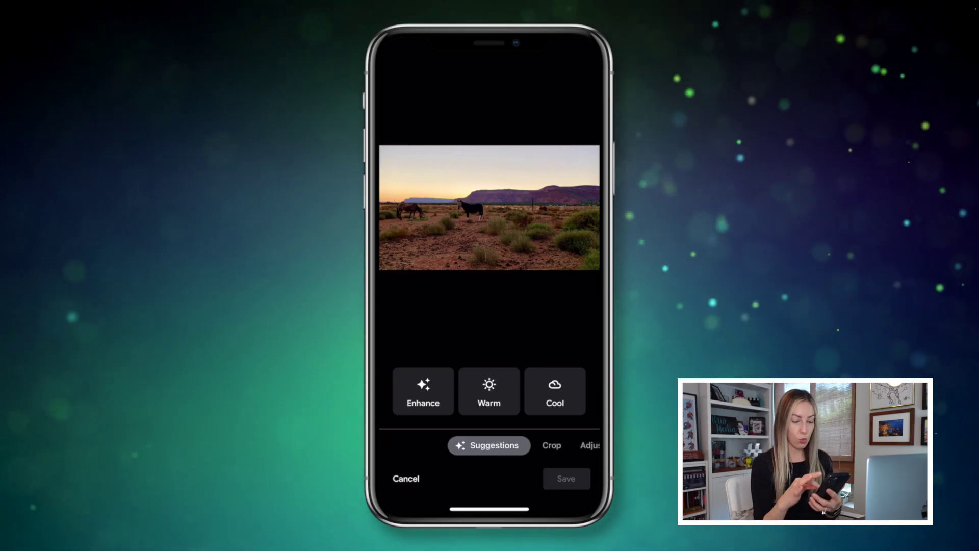
{"action": "left_click", "coordinate": [423, 390]}
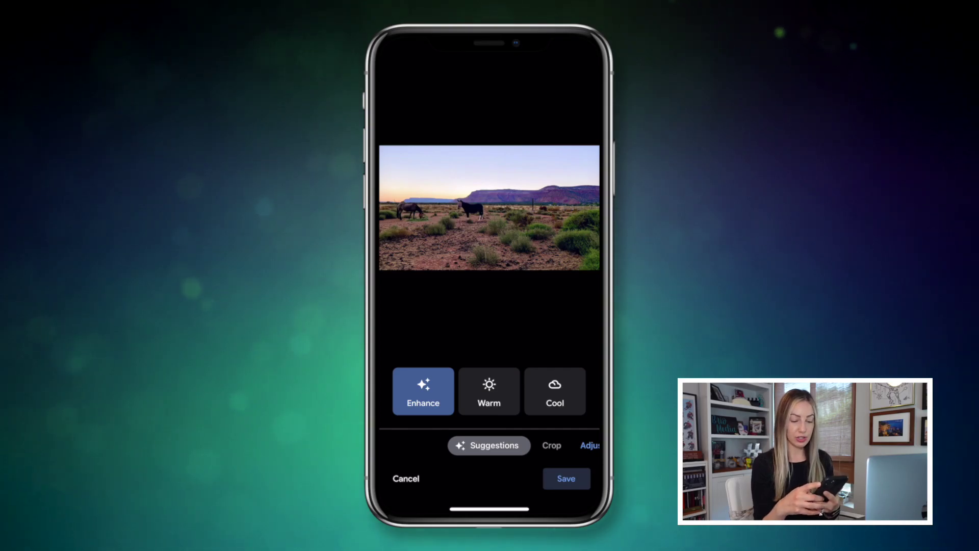
{"action": "left_click", "coordinate": [422, 390]}
{"action": "left_click", "coordinate": [422, 391]}
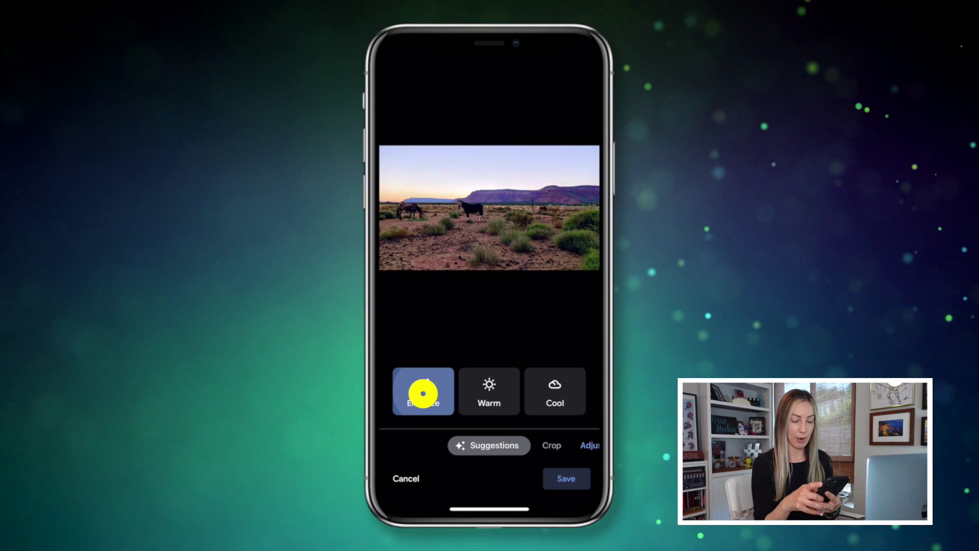
{"action": "left_click", "coordinate": [489, 390]}
{"action": "left_click", "coordinate": [555, 390]}
{"action": "left_click", "coordinate": [423, 390]}
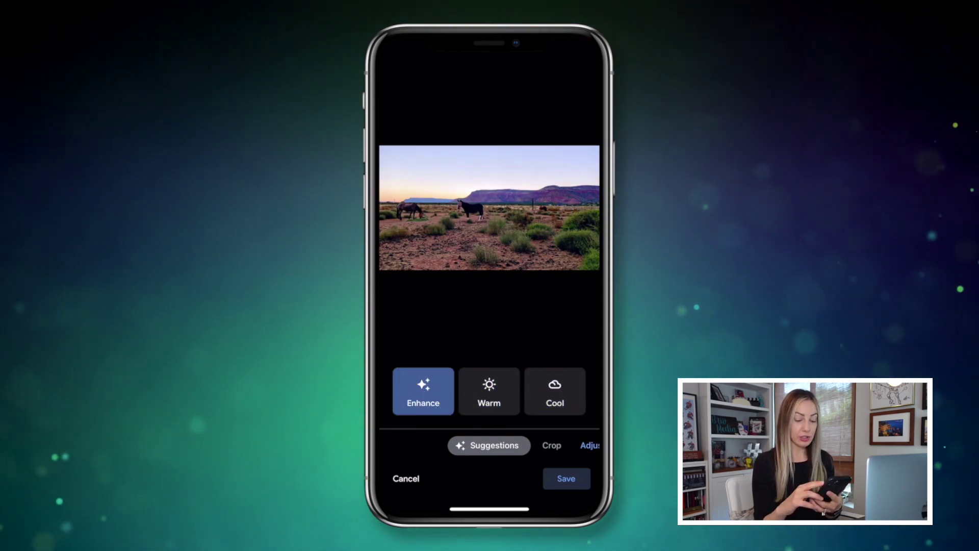
{"action": "left_click", "coordinate": [486, 217]}
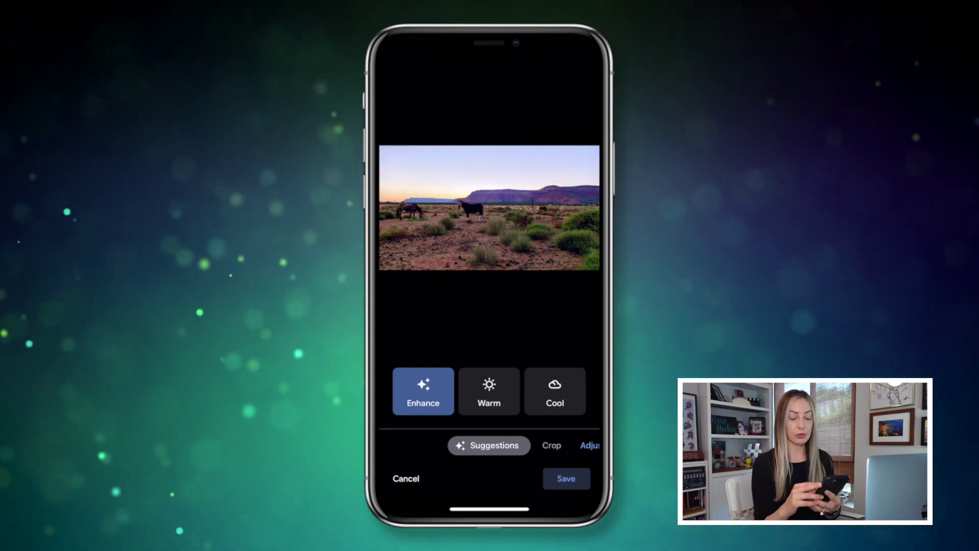
{"action": "left_click", "coordinate": [486, 217]}
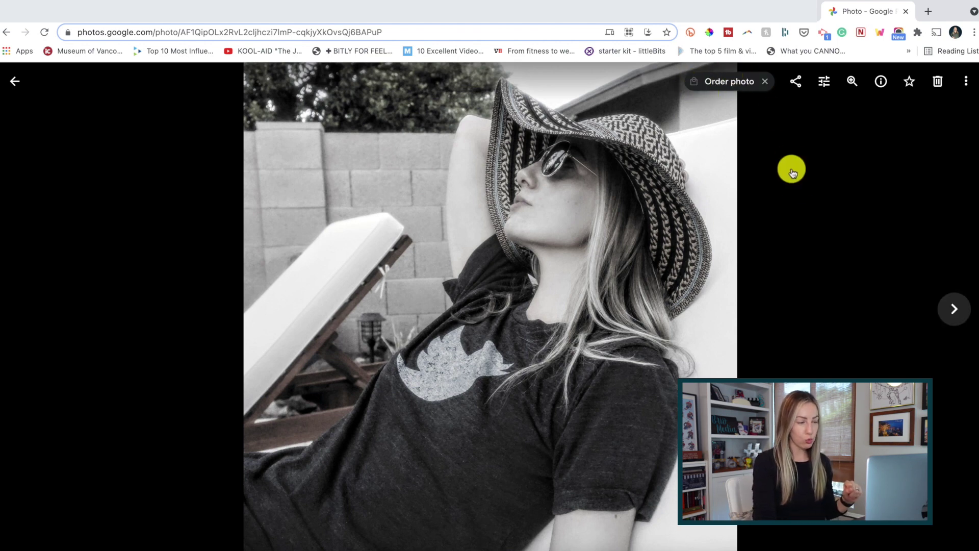
Choose Photo book from the Order photo options for the hat photo
{"action": "left_click", "coordinate": [728, 87]}
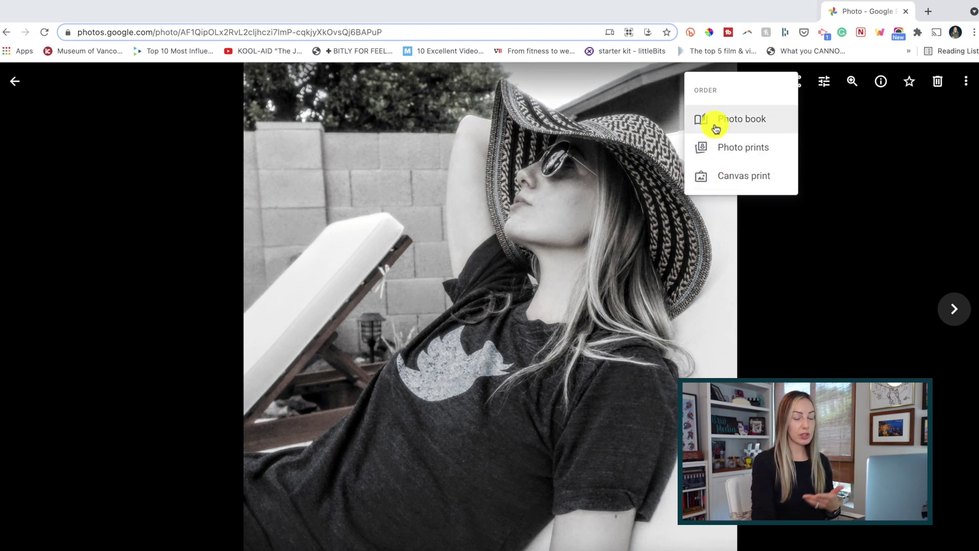
{"action": "left_click", "coordinate": [748, 125]}
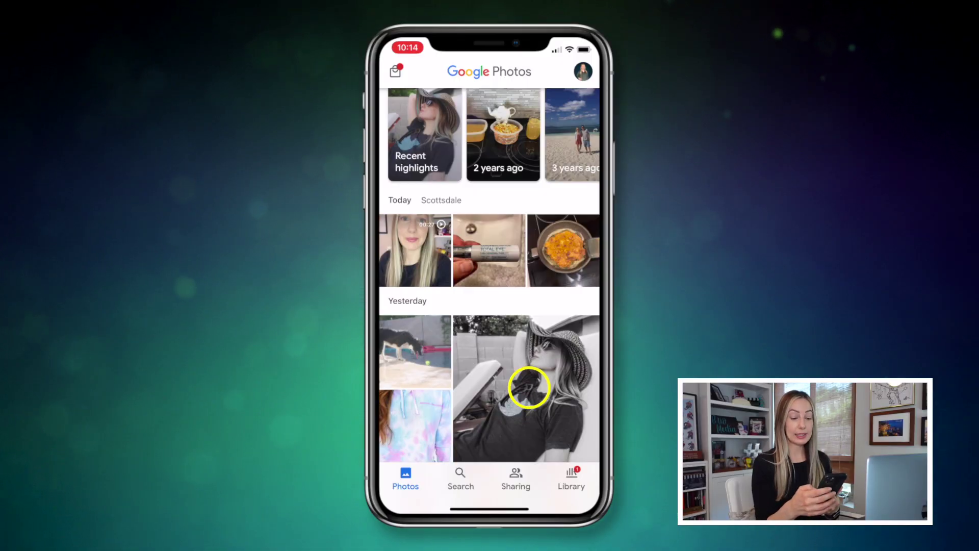
Bring up the Order photo print choices for the black-and-white hat photo
{"action": "left_click", "coordinate": [525, 387]}
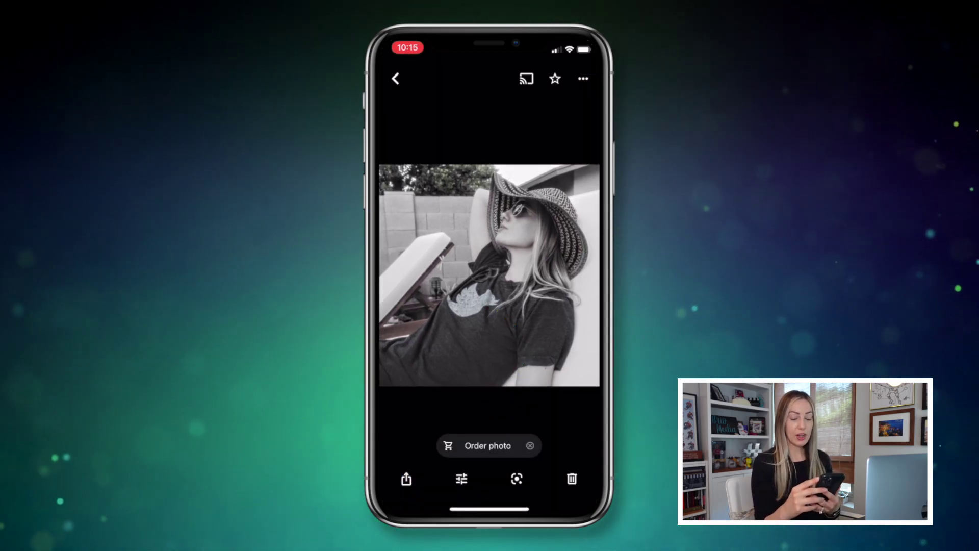
{"action": "left_click", "coordinate": [583, 79]}
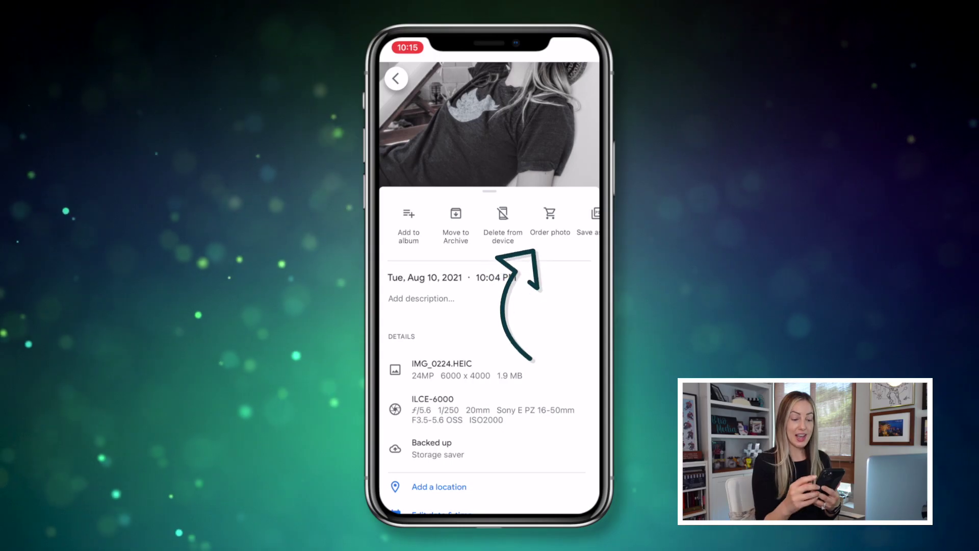
{"action": "left_click", "coordinate": [550, 214]}
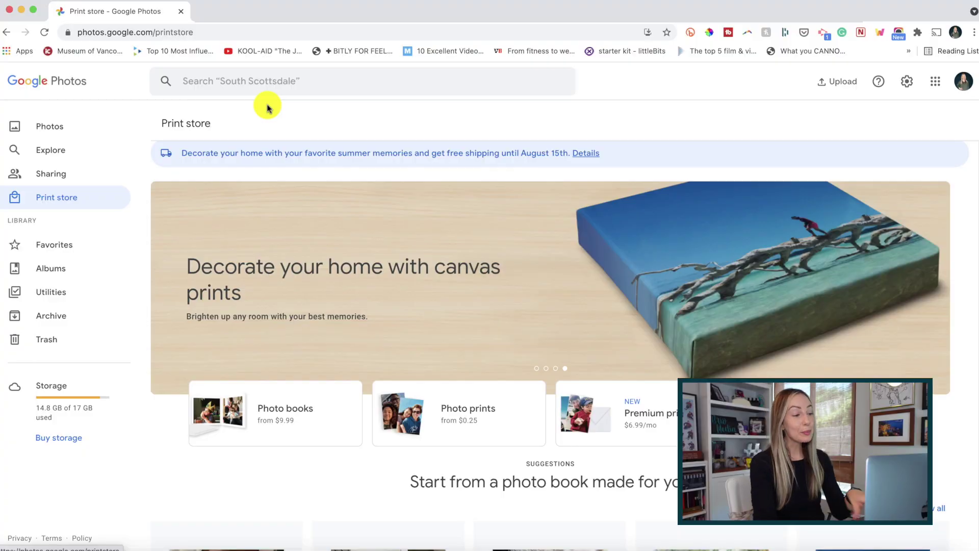
Search the library for Montreal and view the Jul 6 bagel shop photo in the results
{"action": "left_click", "coordinate": [267, 84]}
{"action": "type", "text": "Montr"}
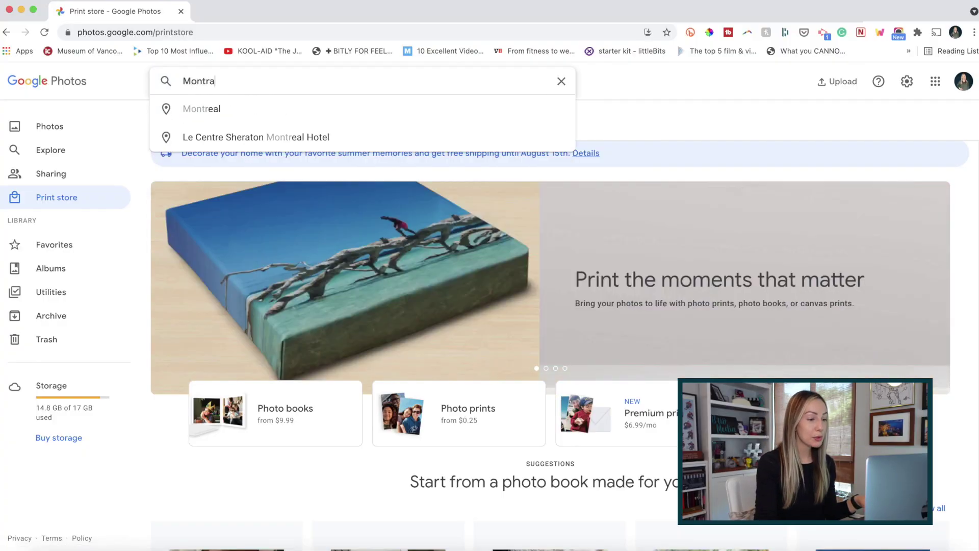
{"action": "type", "text": "eal"}
{"action": "key", "text": "Return"}
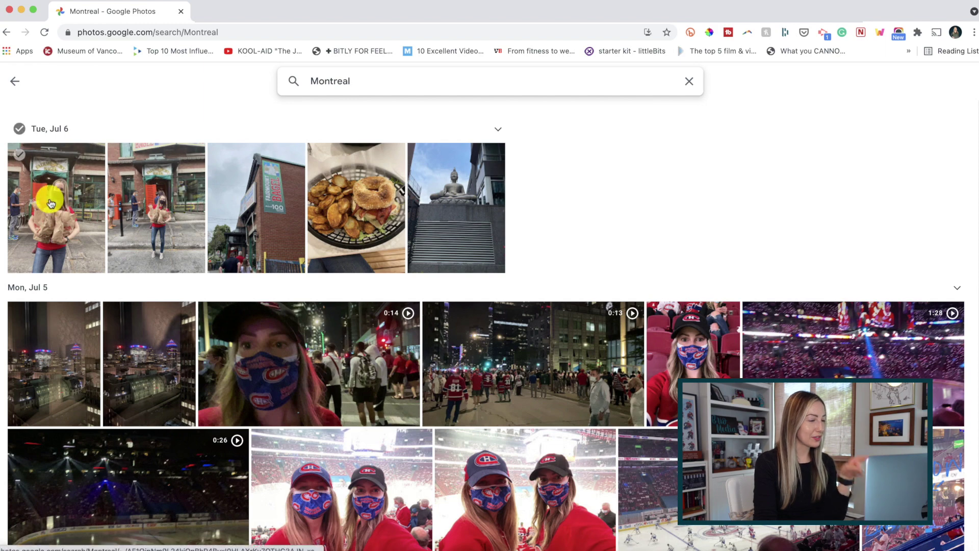
{"action": "left_click", "coordinate": [166, 227]}
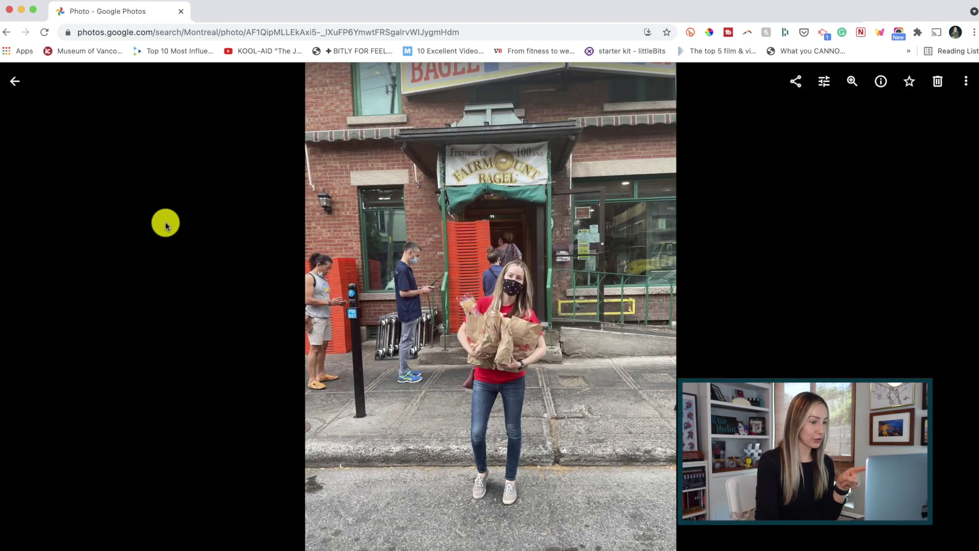
{"action": "left_click", "coordinate": [15, 82]}
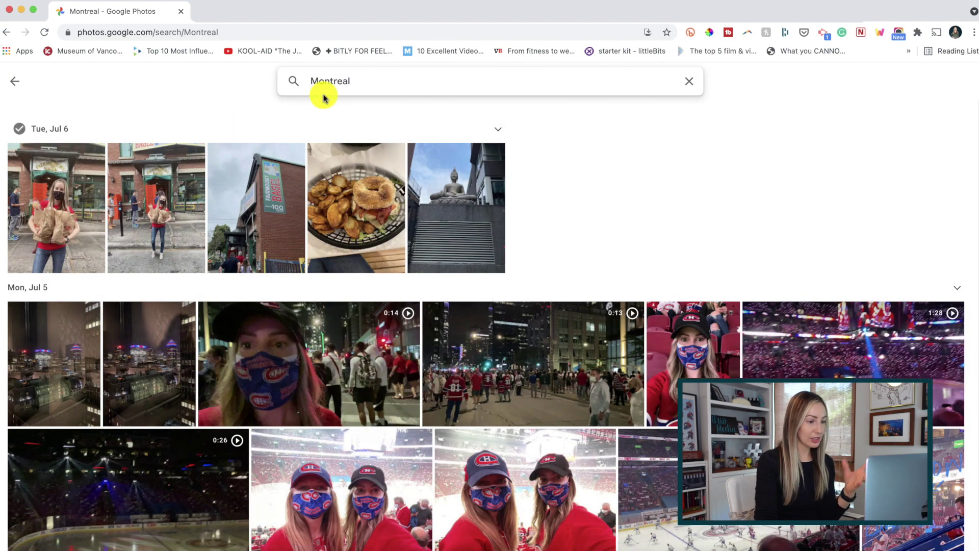
Replace the search with 'bagel' and run it
{"action": "left_click", "coordinate": [368, 80]}
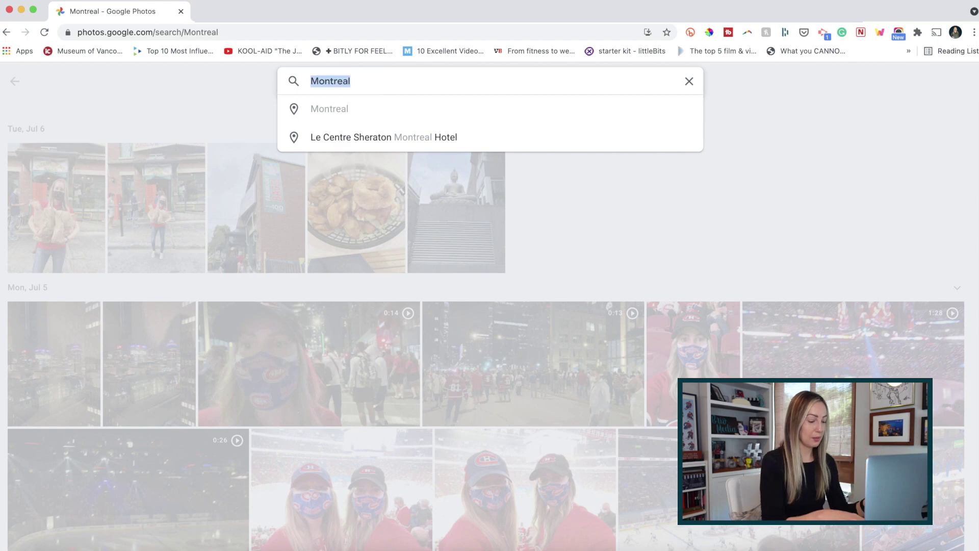
{"action": "type", "text": "bagel"}
{"action": "key", "text": "Return"}
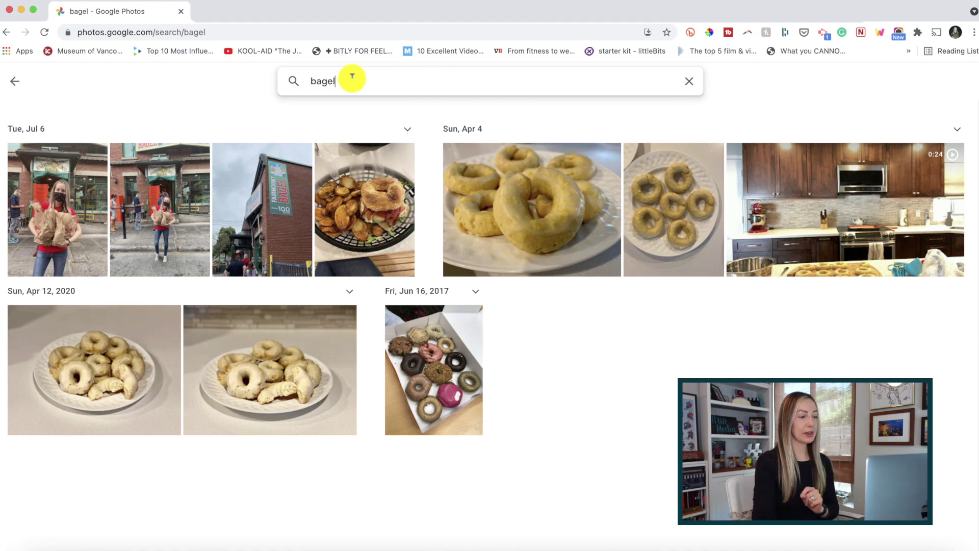
Search the library for the person's name to list her party photos and videos
{"action": "key", "text": "BackSpace"}
{"action": "key", "text": "BackSpace"}
{"action": "key", "text": "BackSpace"}
{"action": "key", "text": "BackSpace"}
{"action": "type", "text": "ella"}
{"action": "key", "text": "Return"}
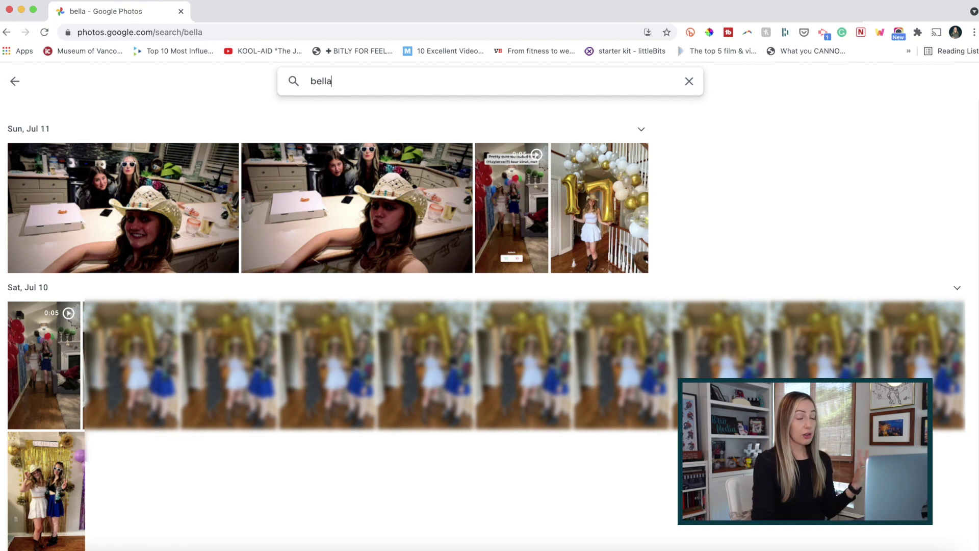
Replace the search term with 'recipes' to find food photos and cooking videos
{"action": "key", "text": "super+a"}
{"action": "type", "text": "recipes"}
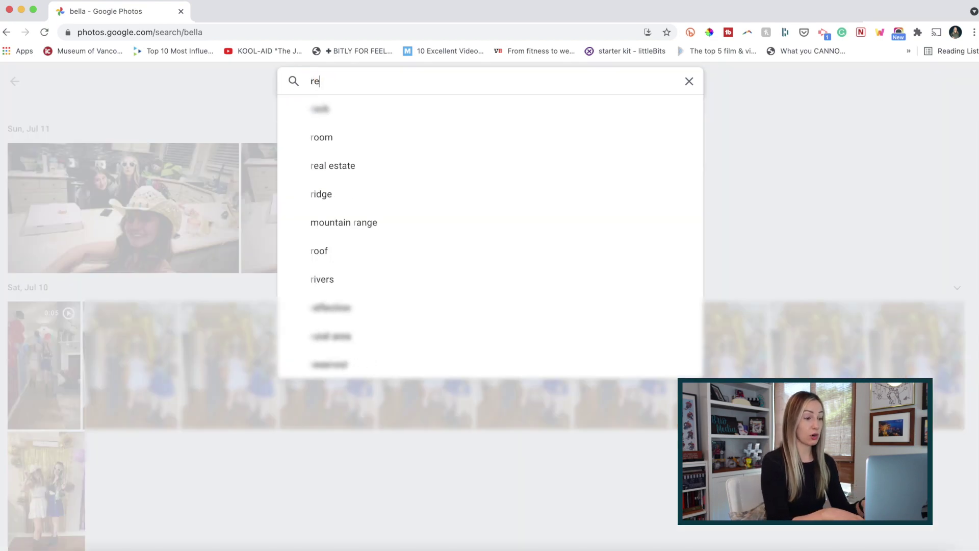
{"action": "key", "text": "Return"}
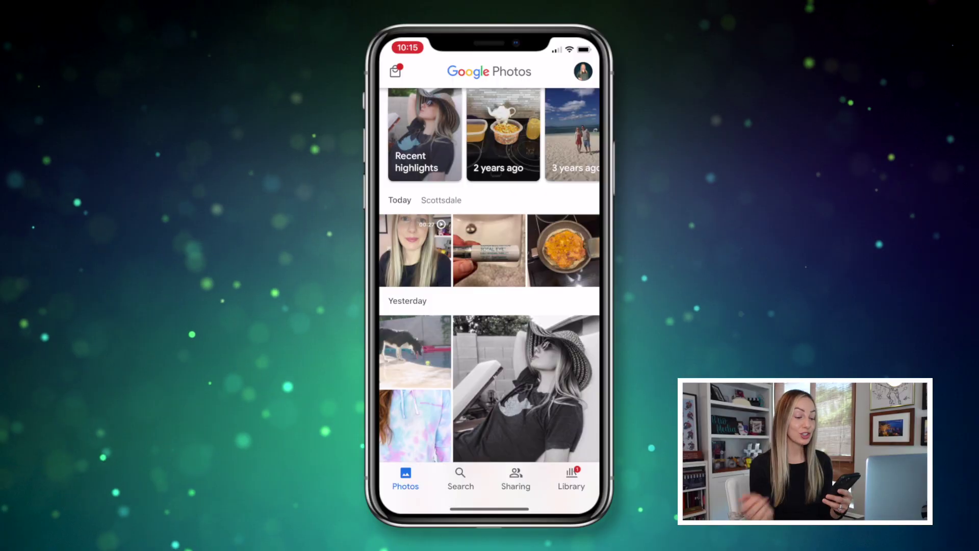
Switch to the Search screen listing People & Pets, Places and Things
{"action": "left_click", "coordinate": [460, 477]}
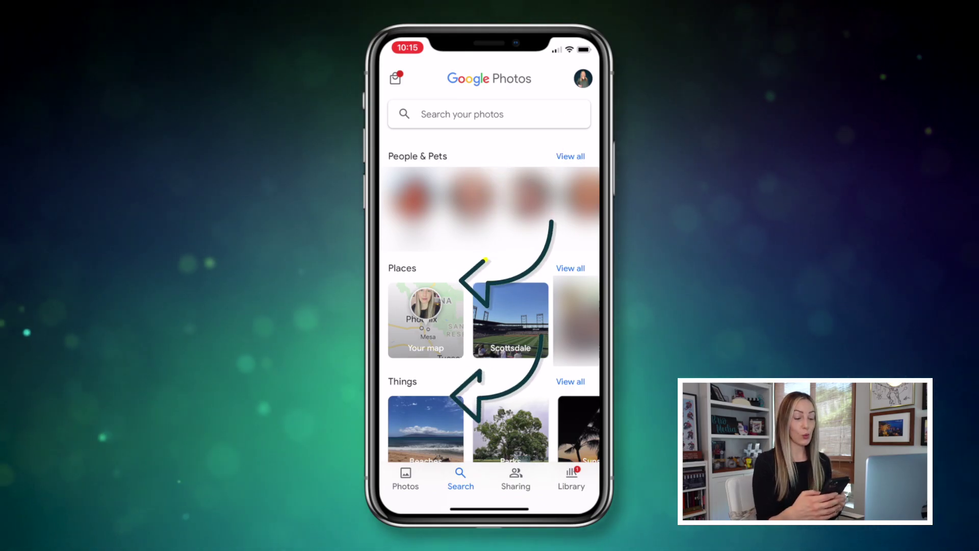
{"action": "left_click", "coordinate": [568, 157]}
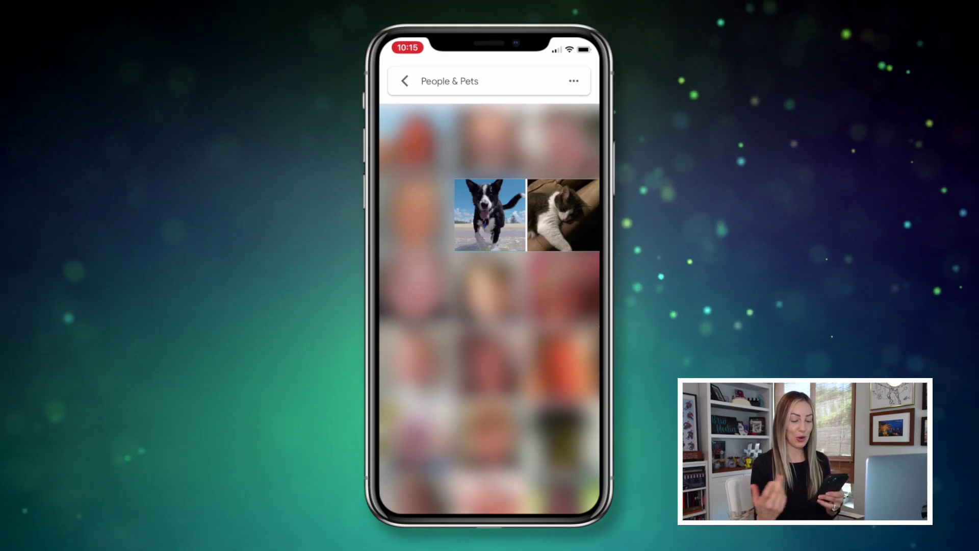
{"action": "left_click", "coordinate": [486, 213]}
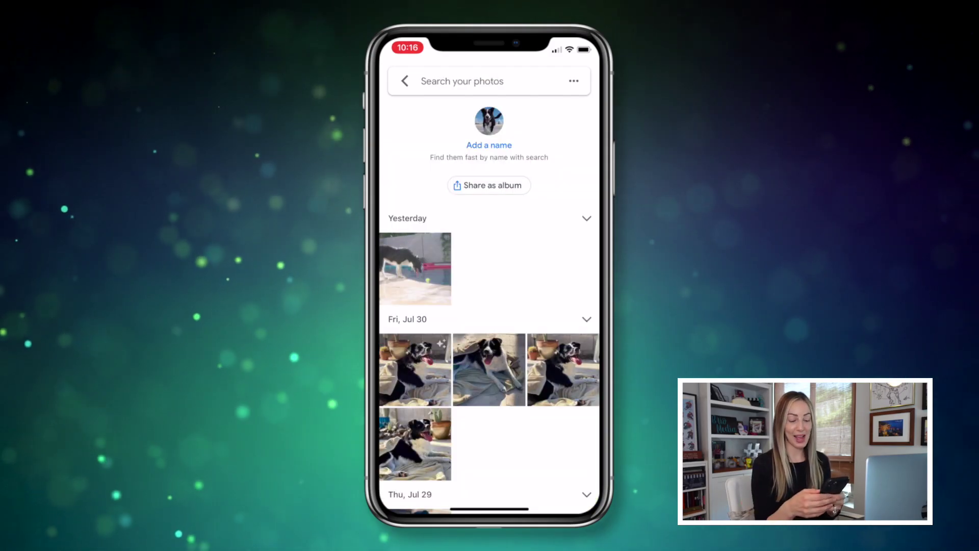
{"action": "left_click", "coordinate": [585, 318]}
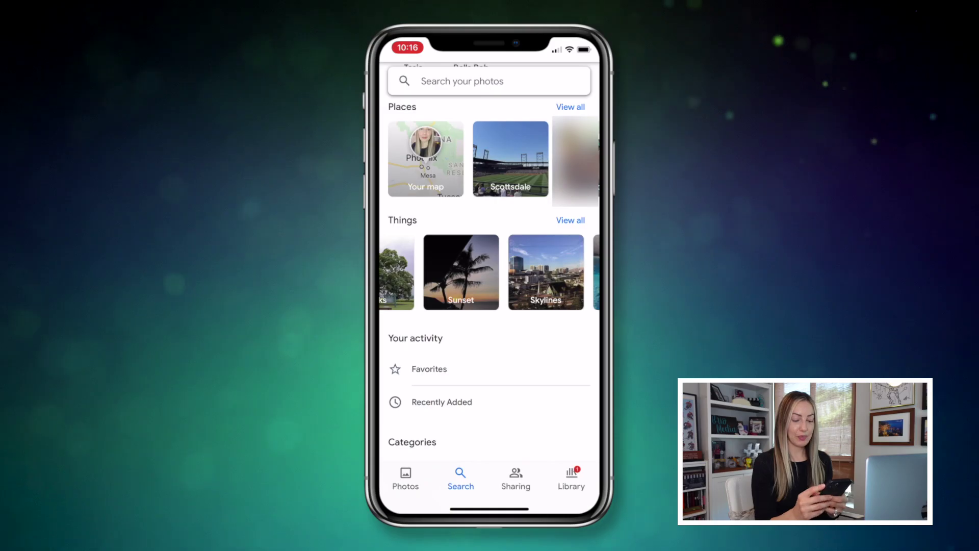
Browse the Sunset photos under Things, then open Your map of 2,821 photos
{"action": "left_click", "coordinate": [449, 265]}
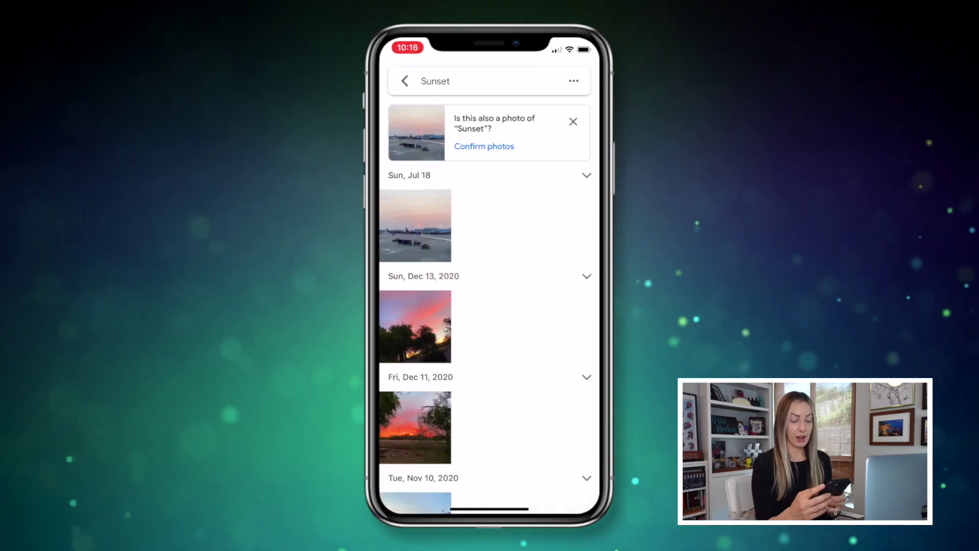
{"action": "scroll", "coordinate": [489, 285], "scroll_direction": "down", "scroll_amount": 6}
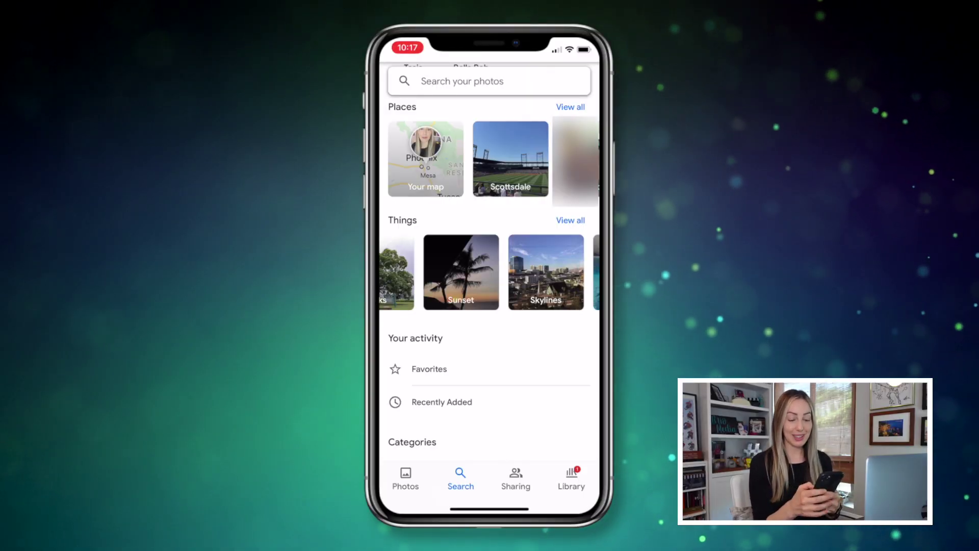
{"action": "left_click", "coordinate": [426, 160]}
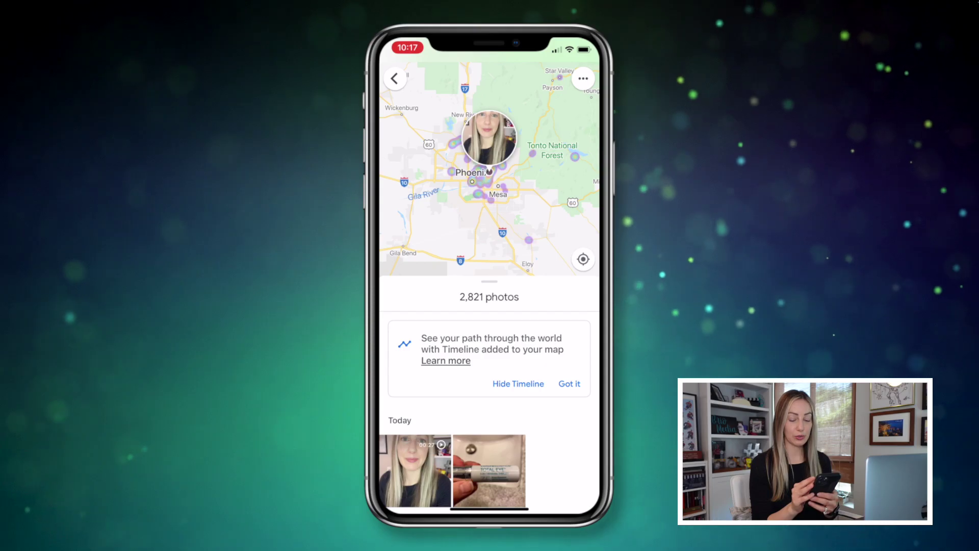
Zoom the Places map out to the world and open the Aug 3, 2018 Pacific photos
{"action": "scroll", "coordinate": [490, 169], "scroll_direction": "down", "scroll_amount": 5}
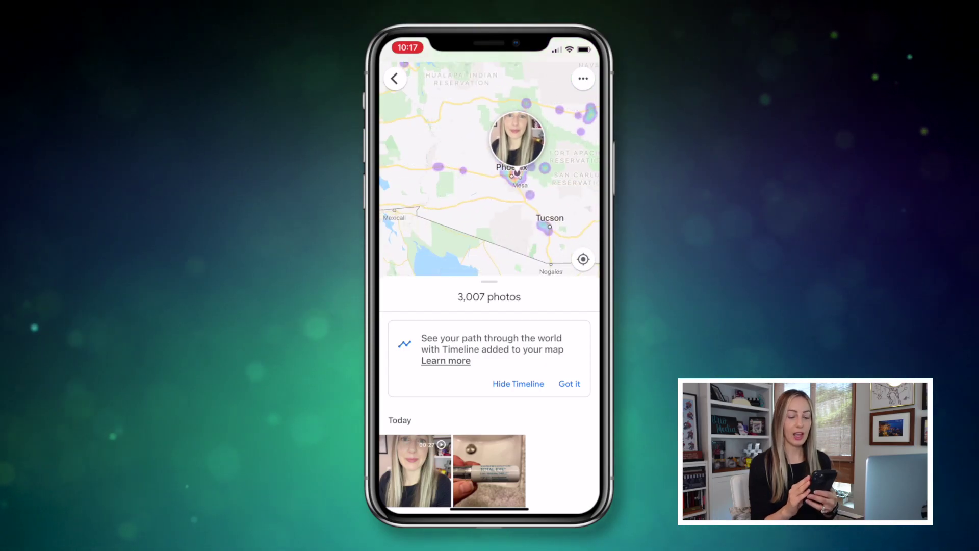
{"action": "left_click_drag", "start_coordinate": [489, 296], "coordinate": [489, 451]}
{"action": "scroll", "coordinate": [489, 245], "scroll_direction": "down", "scroll_amount": 5}
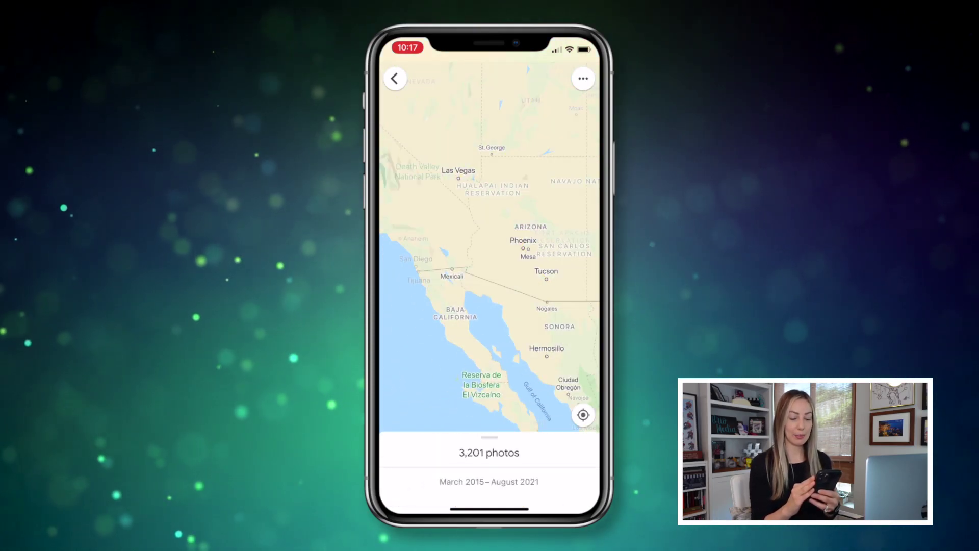
{"action": "scroll", "coordinate": [490, 245], "scroll_direction": "down", "scroll_amount": 5}
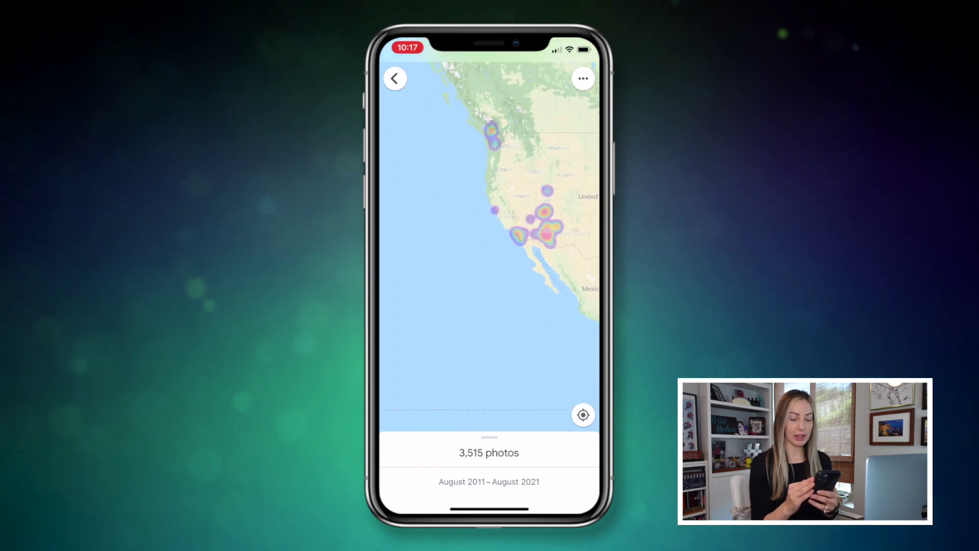
{"action": "scroll", "coordinate": [489, 245], "scroll_direction": "down", "scroll_amount": 3}
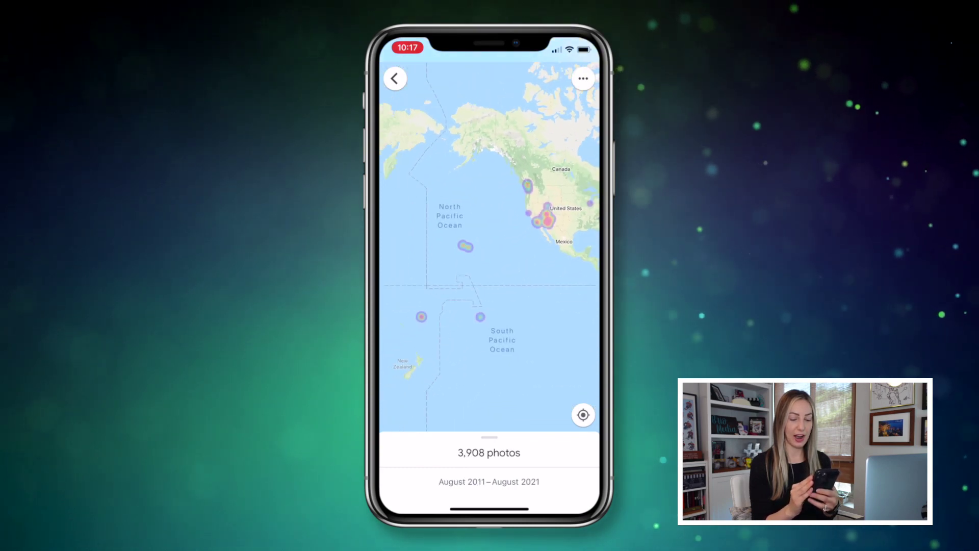
{"action": "scroll", "coordinate": [489, 245], "scroll_direction": "left", "scroll_amount": 5}
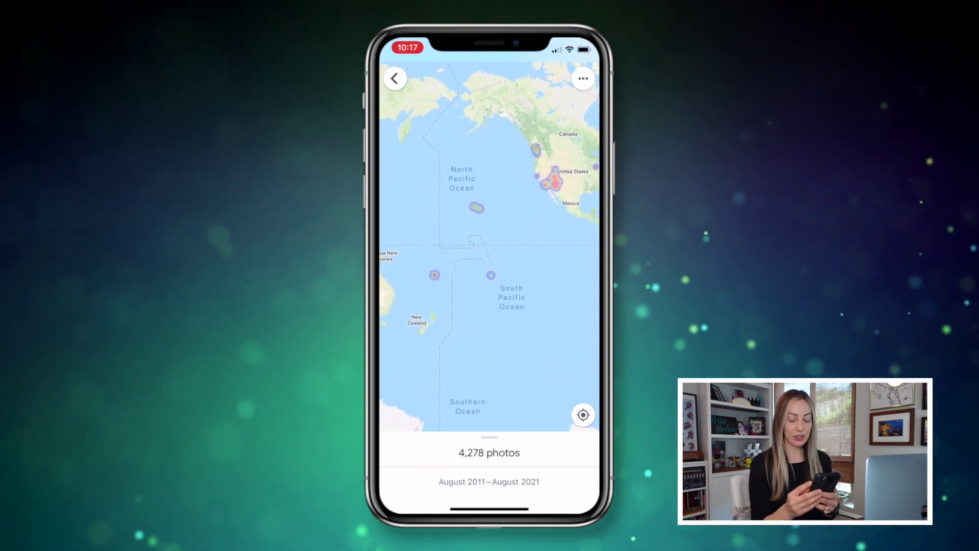
{"action": "scroll", "coordinate": [490, 245], "scroll_direction": "right", "scroll_amount": 6}
{"action": "scroll", "coordinate": [489, 244], "scroll_direction": "up", "scroll_amount": 2}
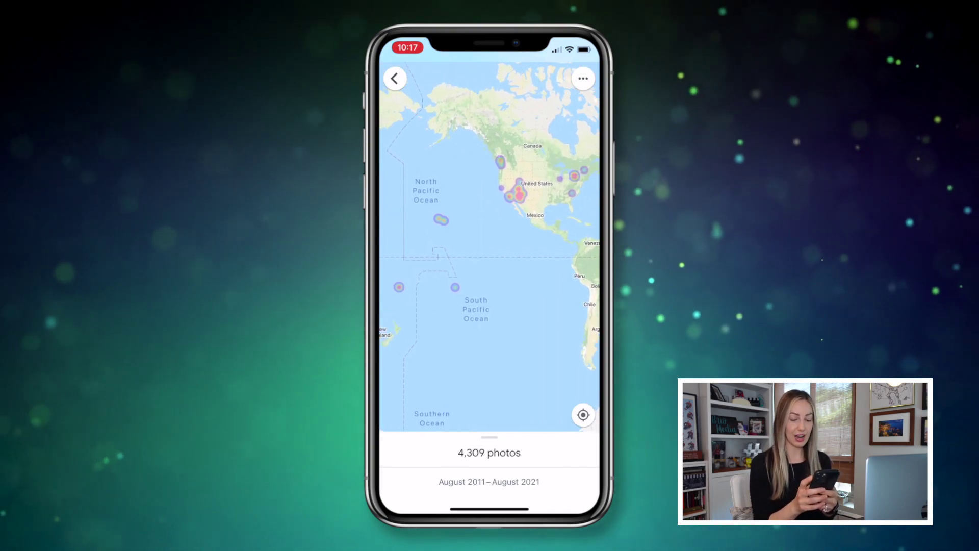
{"action": "left_click", "coordinate": [401, 252]}
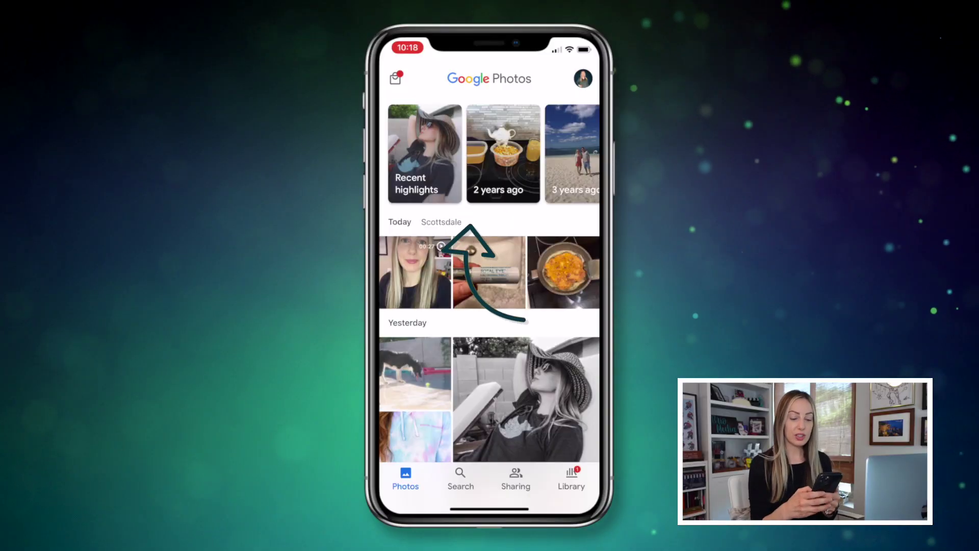
Play the Memories together memory and view all photos from Nov 7, 2014
{"action": "scroll", "coordinate": [490, 153], "scroll_direction": "right", "scroll_amount": 3}
{"action": "scroll", "coordinate": [489, 153], "scroll_direction": "right", "scroll_amount": 3}
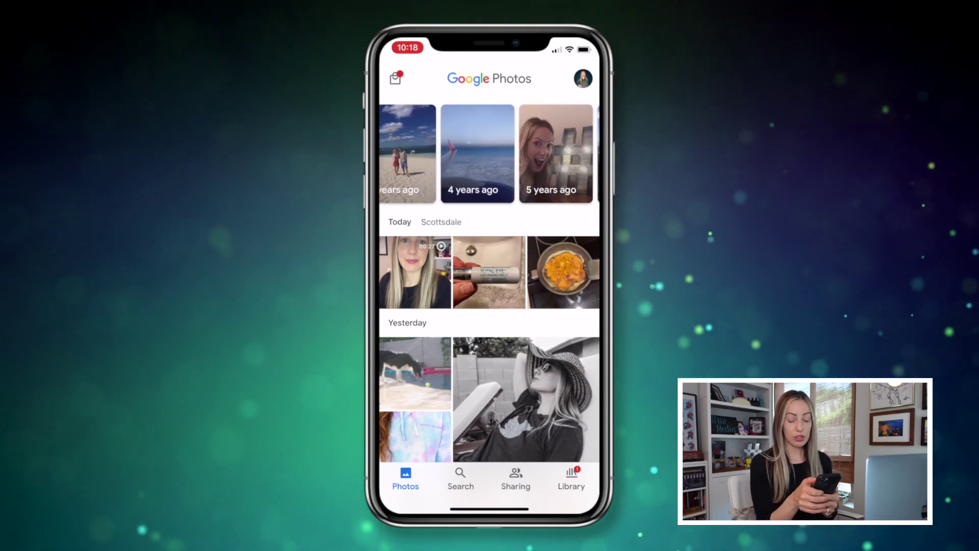
{"action": "scroll", "coordinate": [489, 153], "scroll_direction": "right", "scroll_amount": 3}
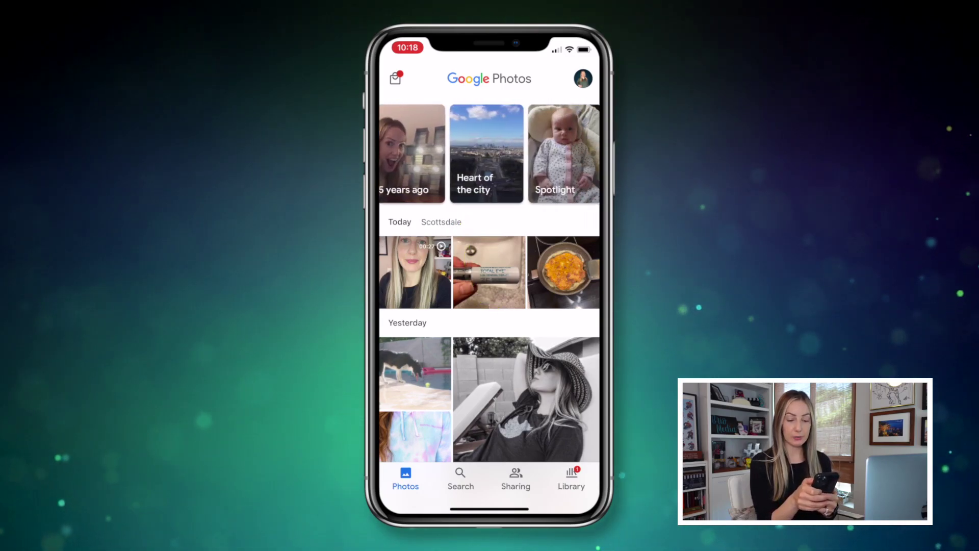
{"action": "left_click", "coordinate": [475, 156]}
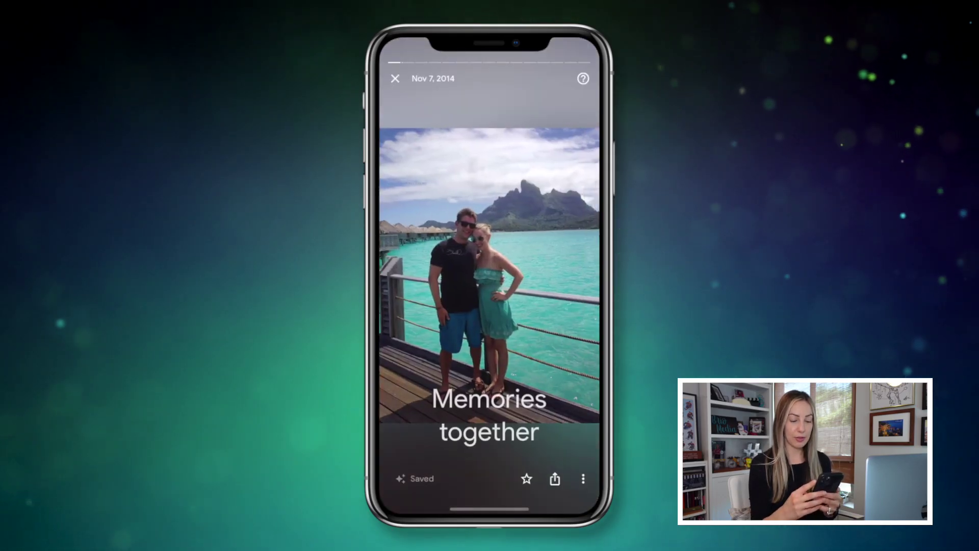
{"action": "left_click", "coordinate": [580, 480]}
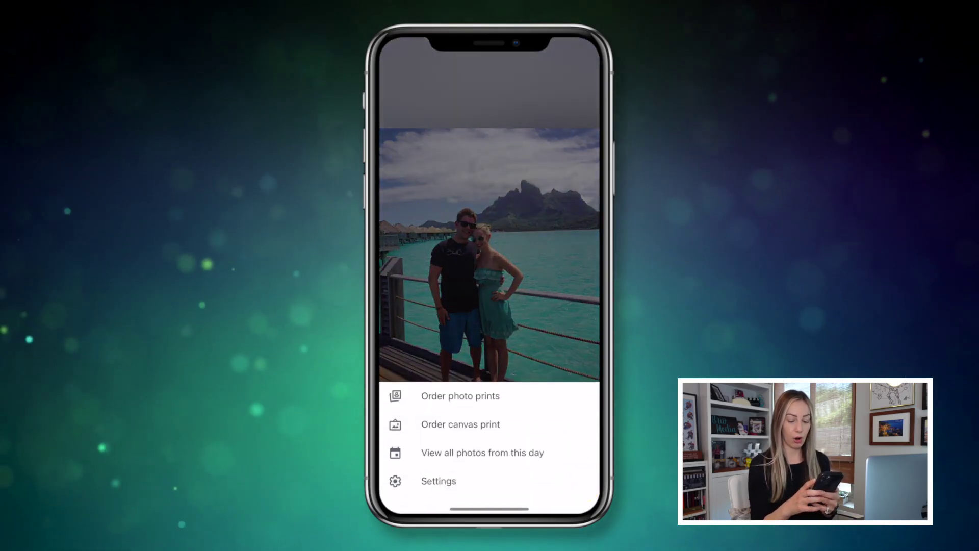
{"action": "left_click", "coordinate": [440, 453]}
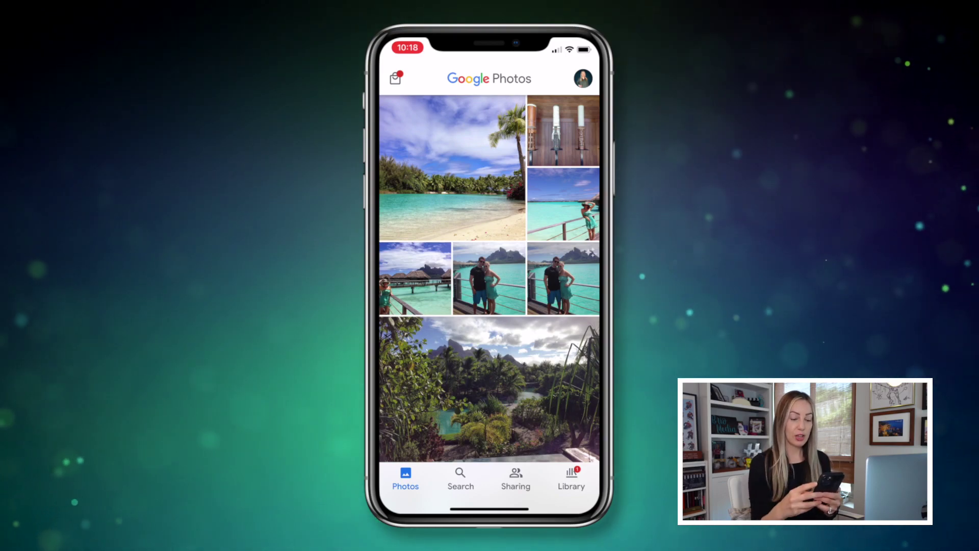
Check the Rotate suggestion on the 70-300mm lens photo, then return to a four-column grid
{"action": "scroll", "coordinate": [489, 278], "scroll_direction": "down", "scroll_amount": 15}
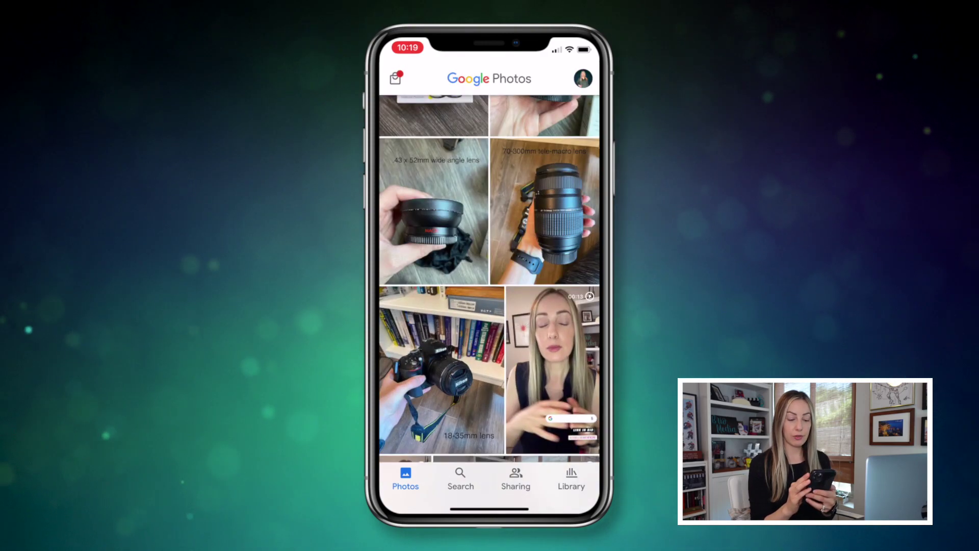
{"action": "left_click", "coordinate": [544, 210]}
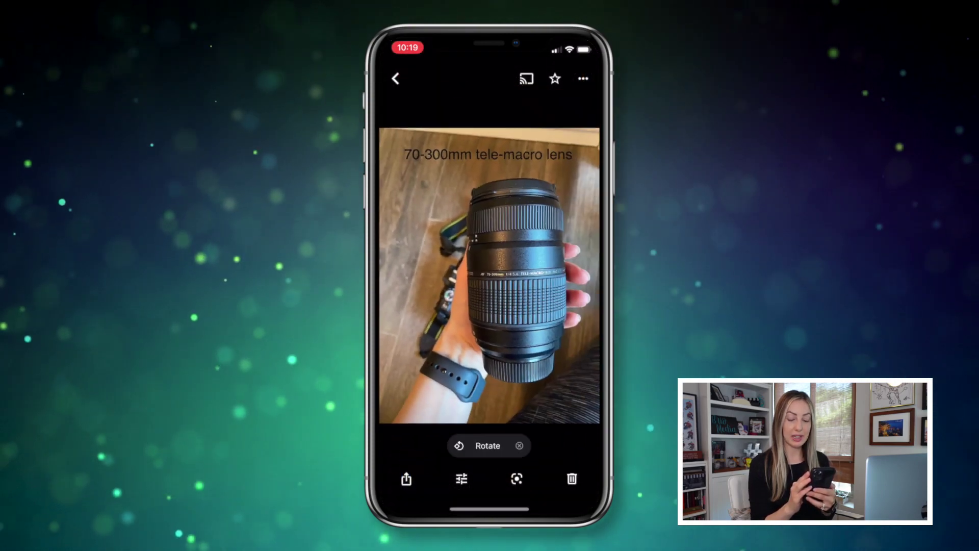
{"action": "left_click", "coordinate": [395, 78]}
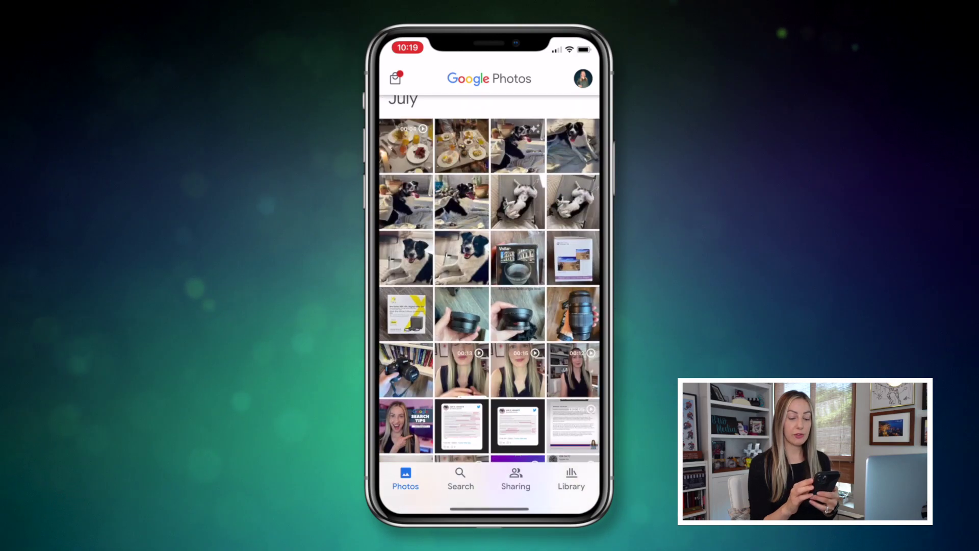
{"action": "left_click_drag", "start_coordinate": [407, 148], "coordinate": [573, 403]}
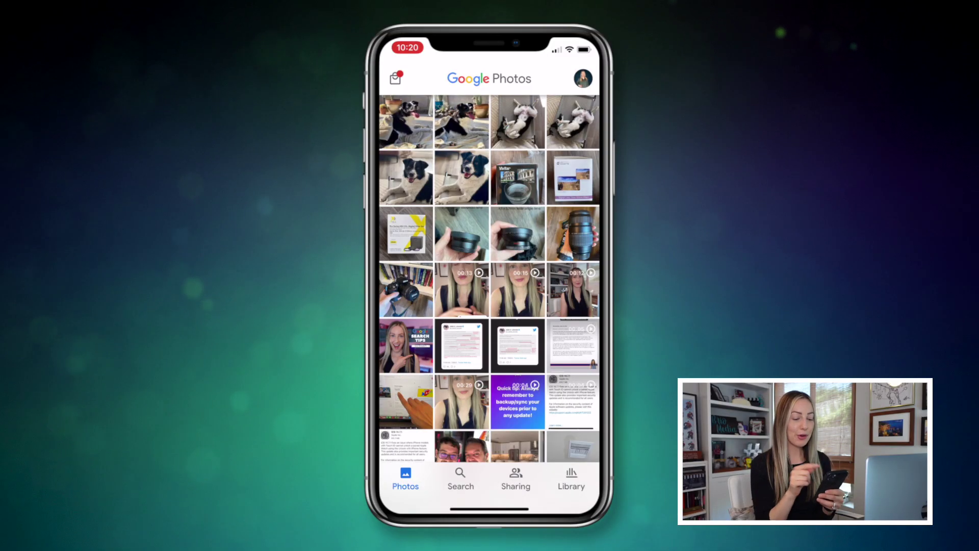
Switch on Sync Favorites in the Apple Photos settings and confirm Turn on sync
{"action": "left_click", "coordinate": [582, 79]}
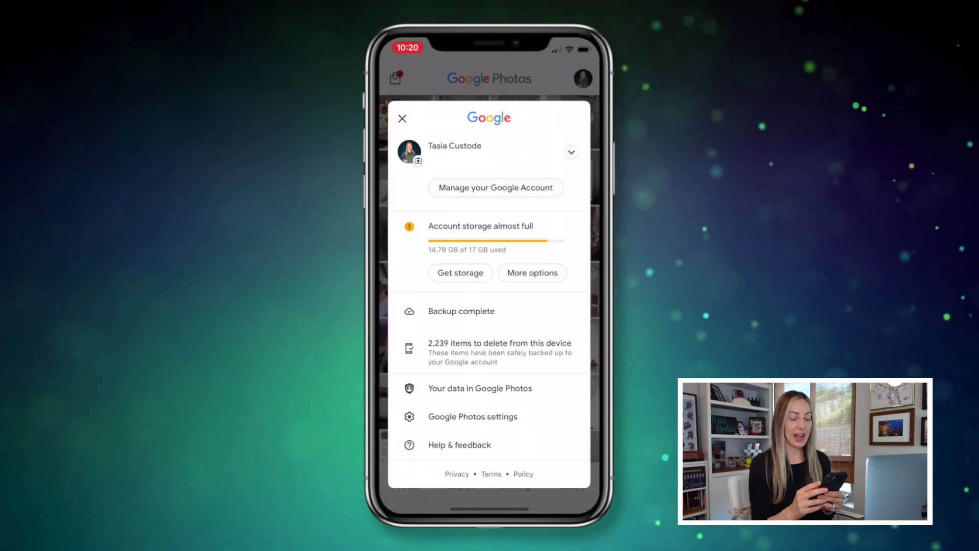
{"action": "left_click", "coordinate": [456, 417]}
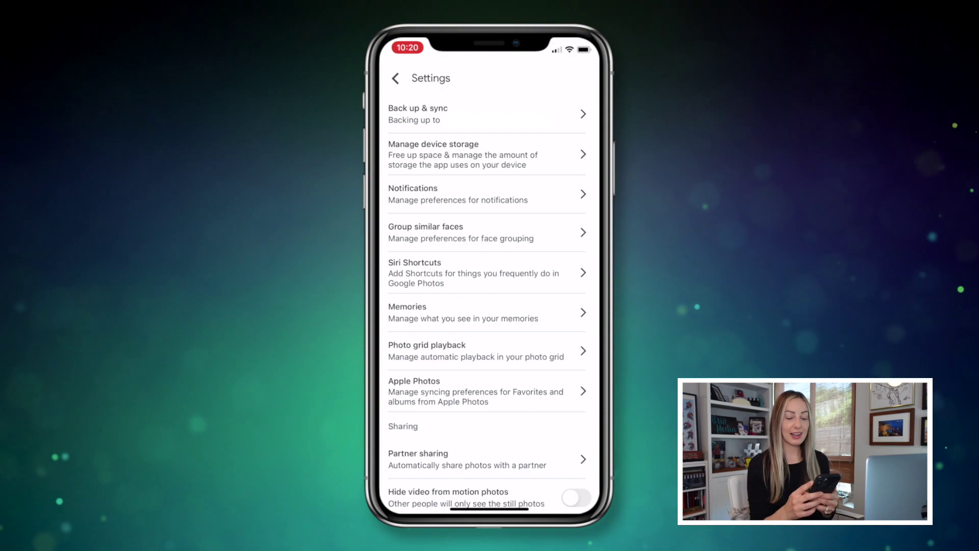
{"action": "left_click", "coordinate": [457, 391]}
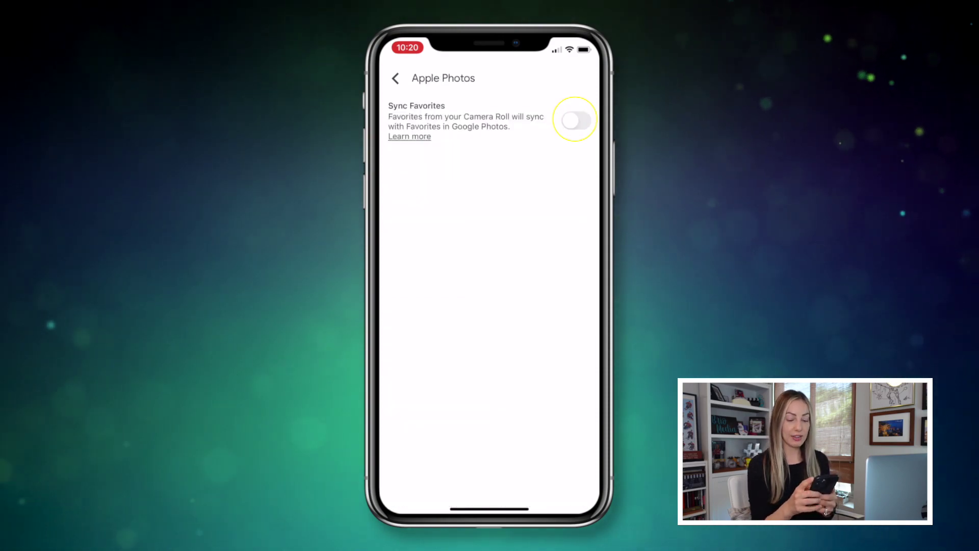
{"action": "left_click", "coordinate": [575, 119]}
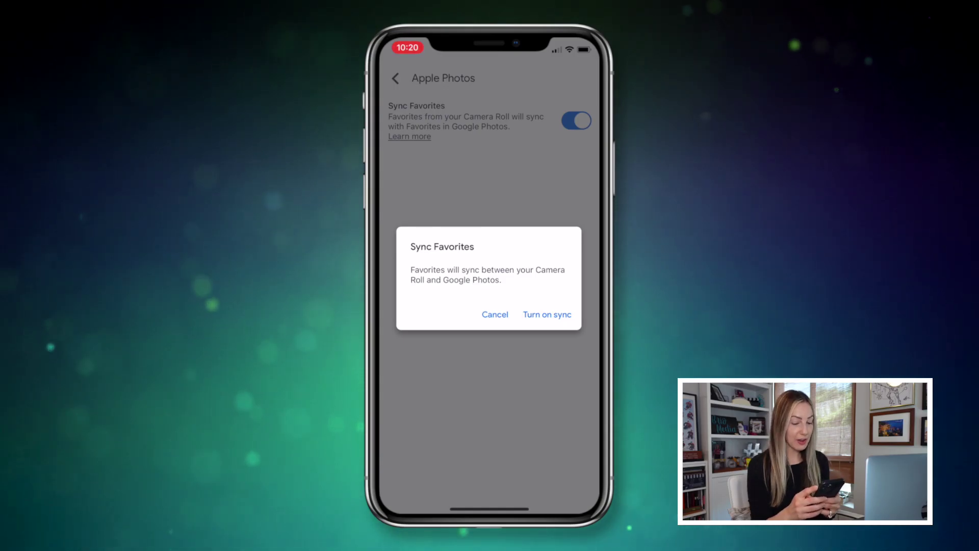
{"action": "left_click", "coordinate": [546, 314]}
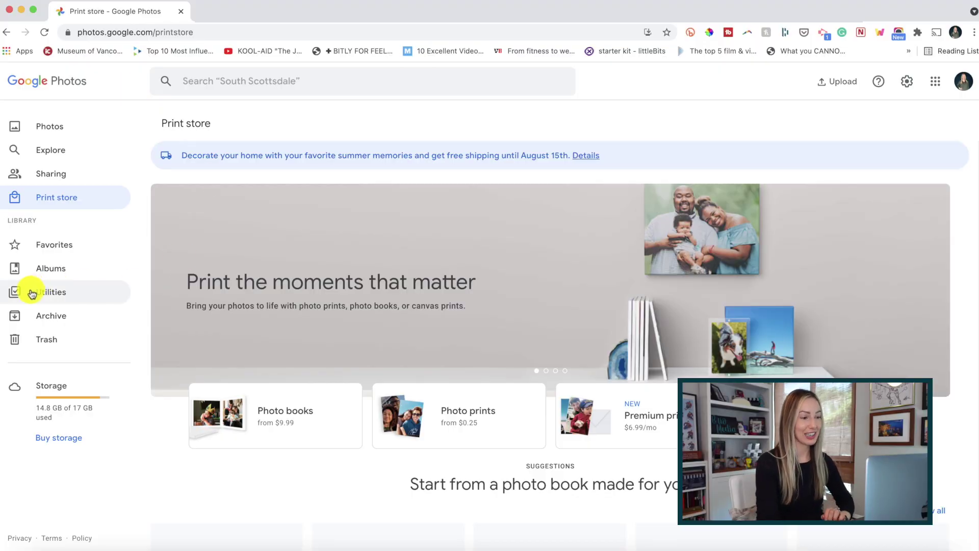
Create an animation from the three Jul 30 dog photos via Utilities > Animation
{"action": "left_click", "coordinate": [83, 297]}
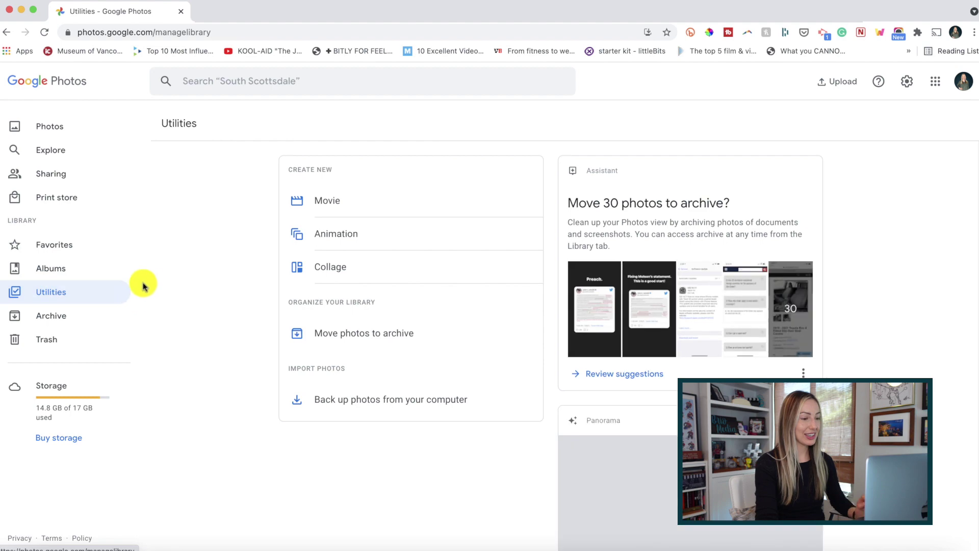
{"action": "left_click", "coordinate": [336, 234]}
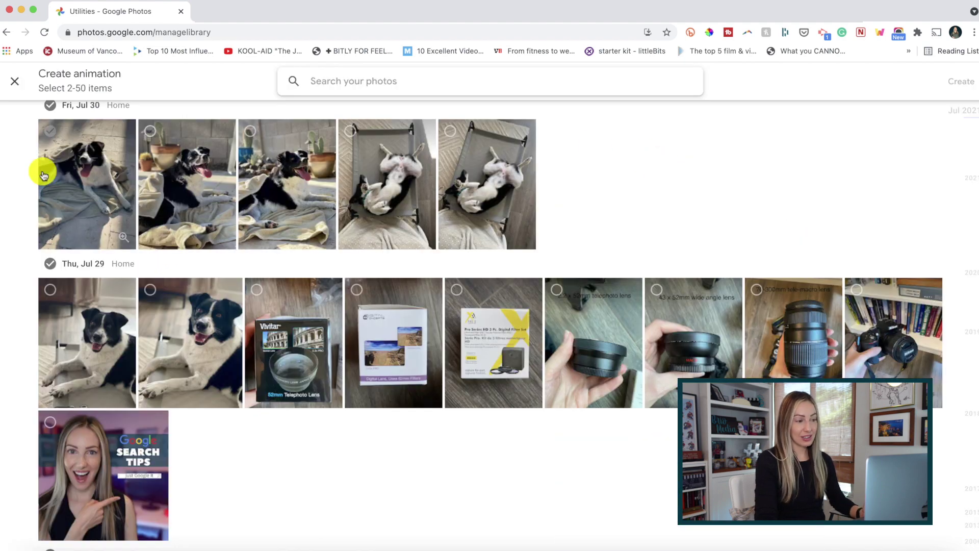
{"action": "left_click", "coordinate": [85, 176]}
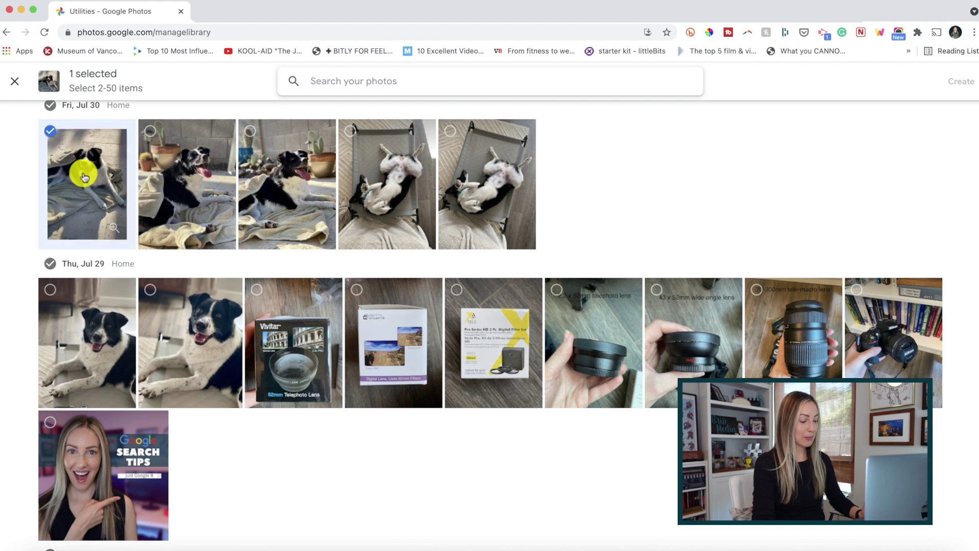
{"action": "left_click", "coordinate": [300, 173], "text": "shift"}
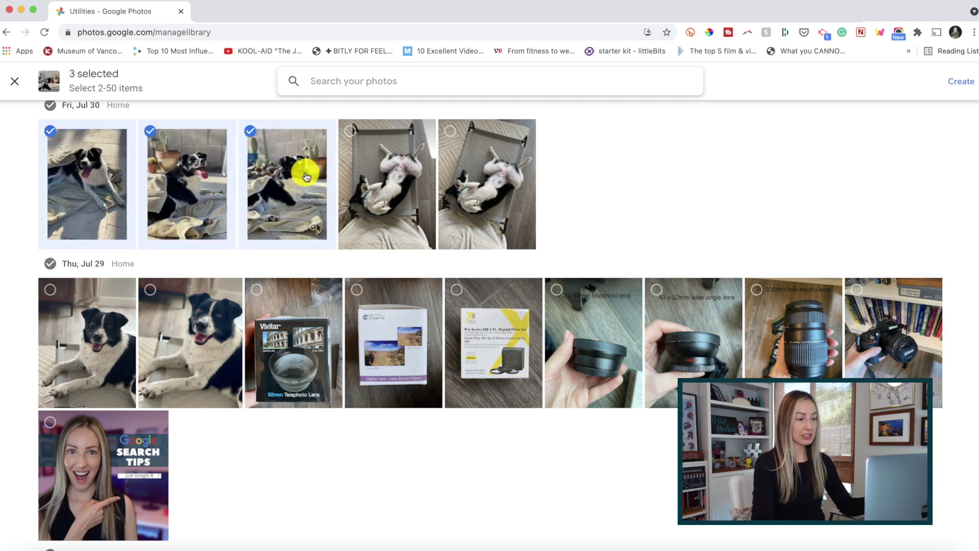
{"action": "left_click", "coordinate": [957, 83]}
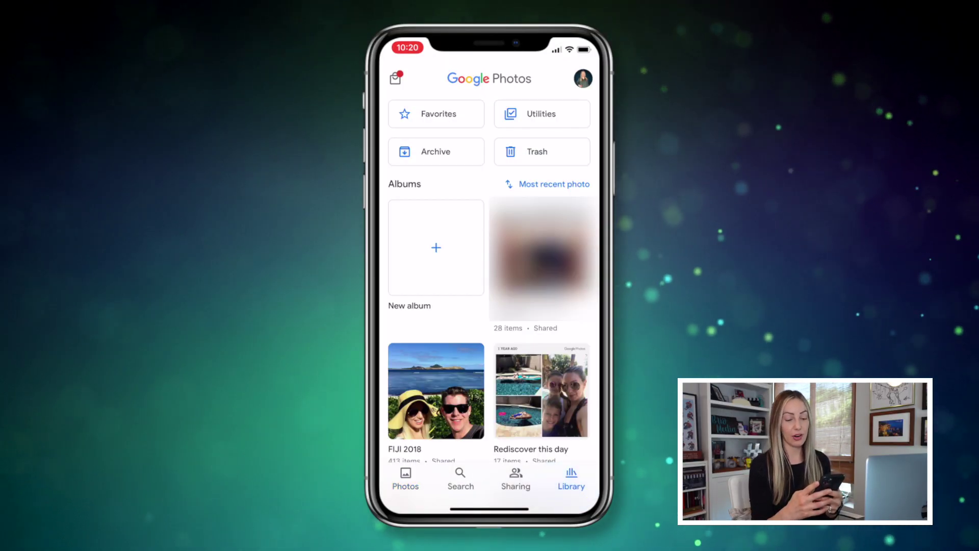
Go to Utilities from the phone's Library tab in Google Photos
{"action": "left_click", "coordinate": [538, 113]}
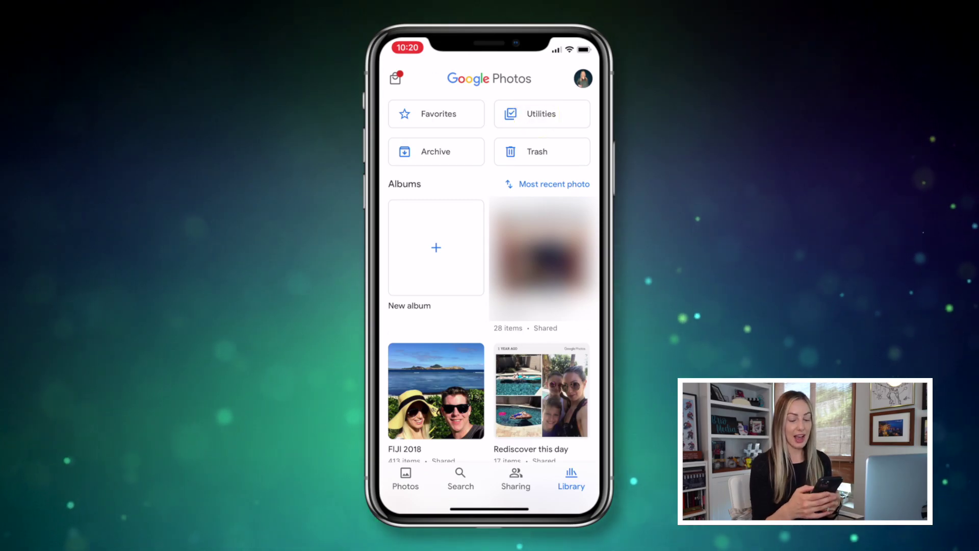